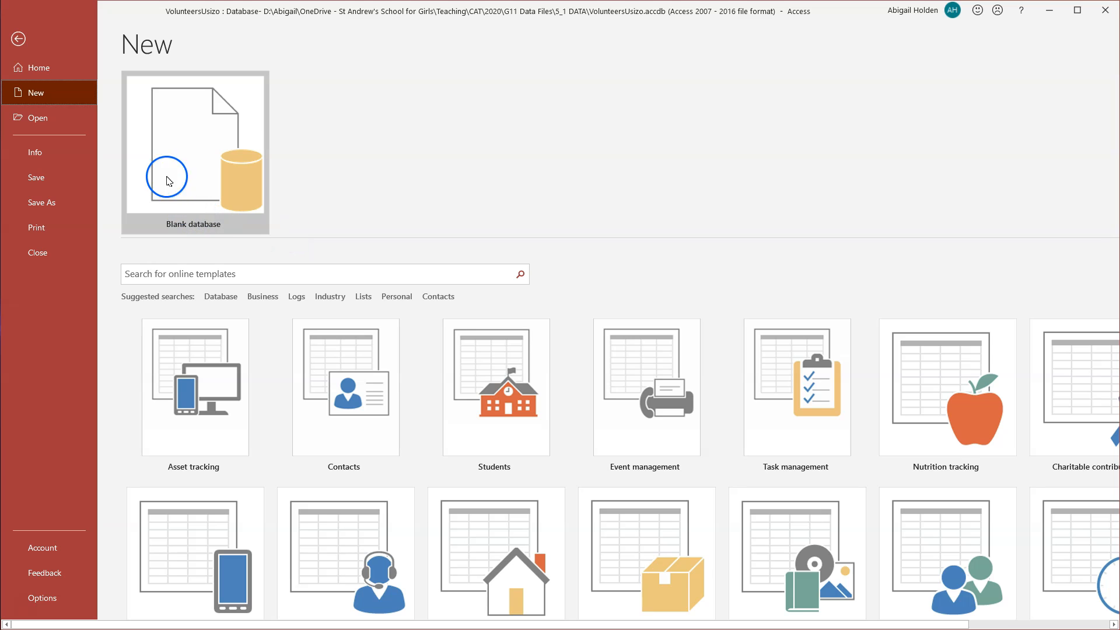
- Create a blank database named MyDatabase1.accdb in the default Documents folder
left_click(164, 173)
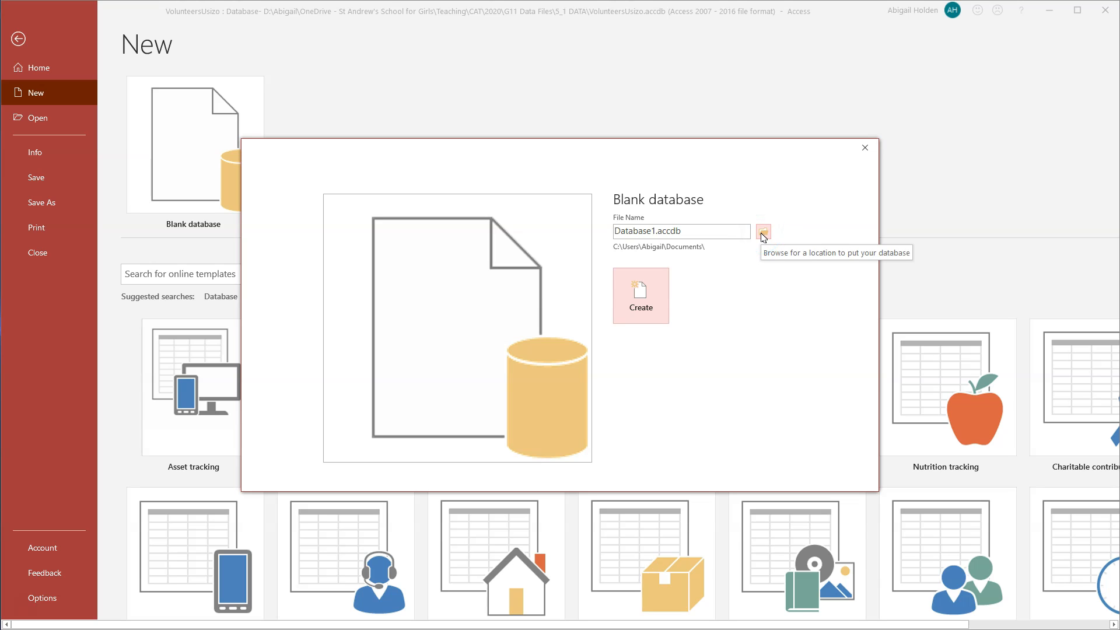
left_click(656, 235)
left_click(617, 231)
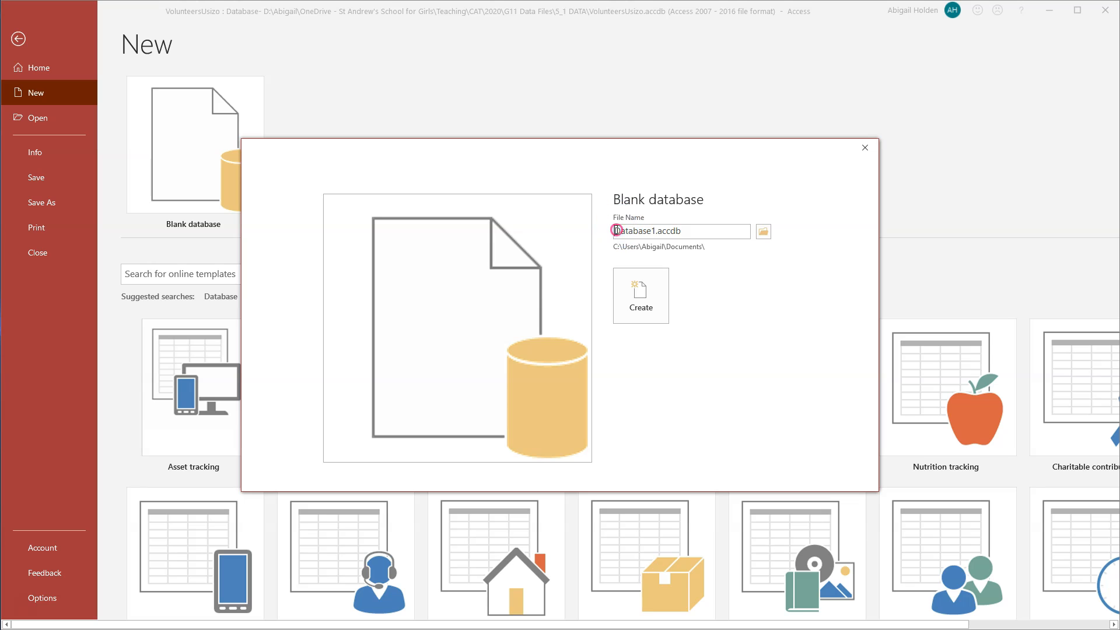
type("My")
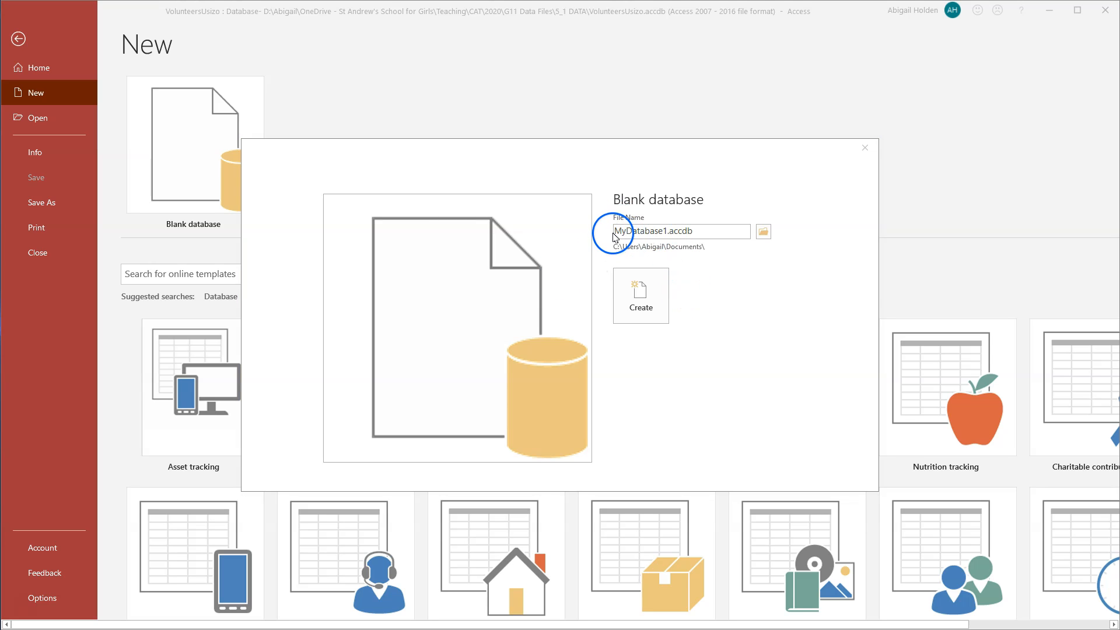
left_click(633, 307)
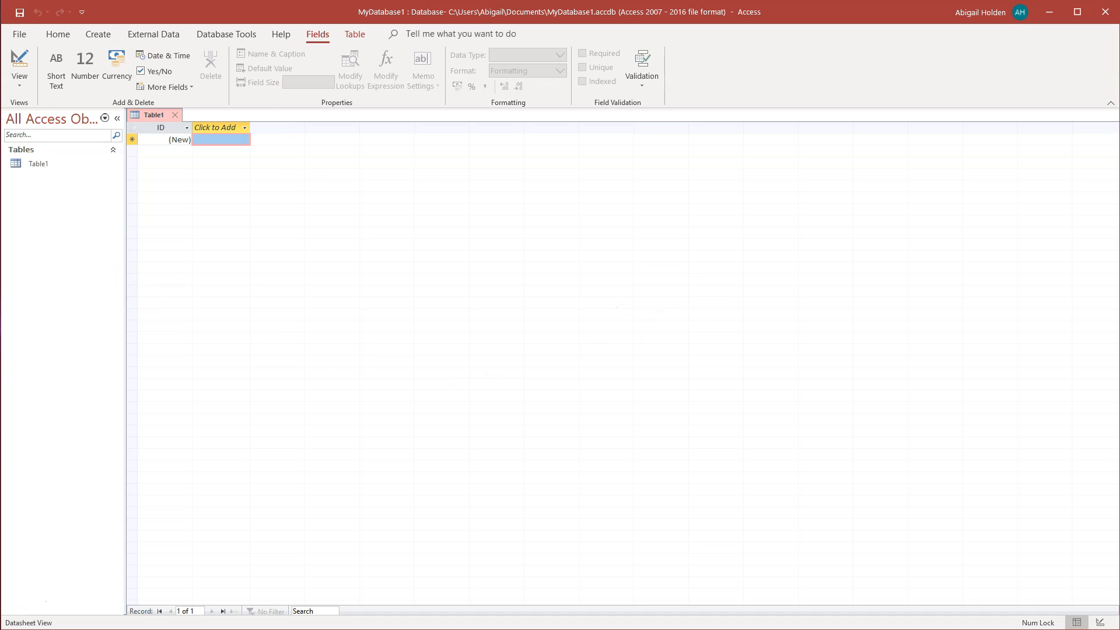
- Close the default datasheet table without keeping it and start a new table in Design View
left_click(174, 115)
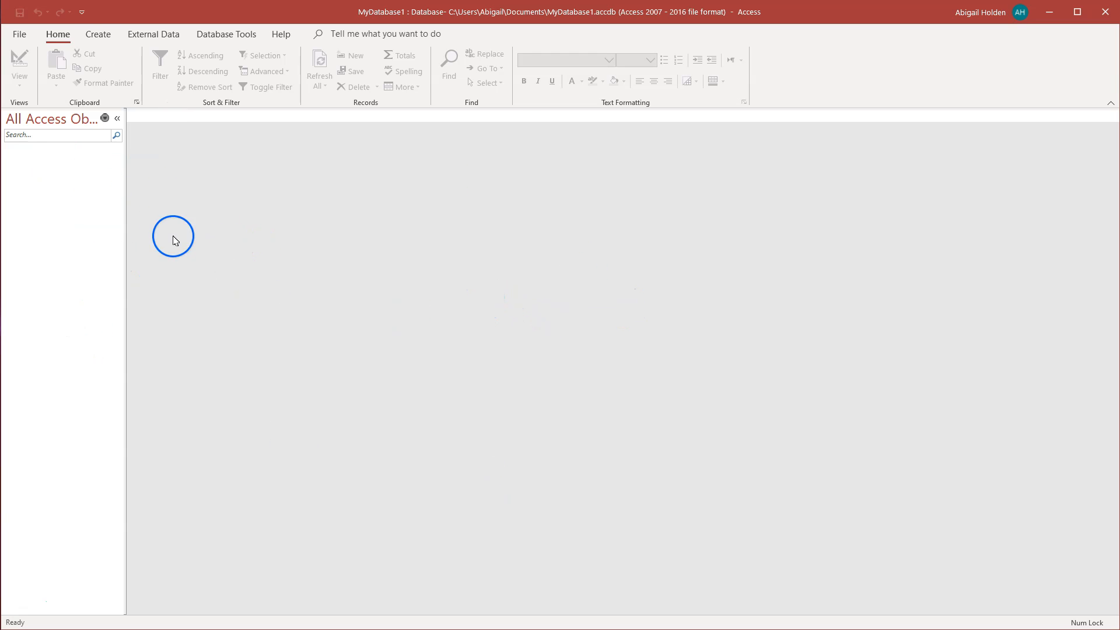
left_click(91, 43)
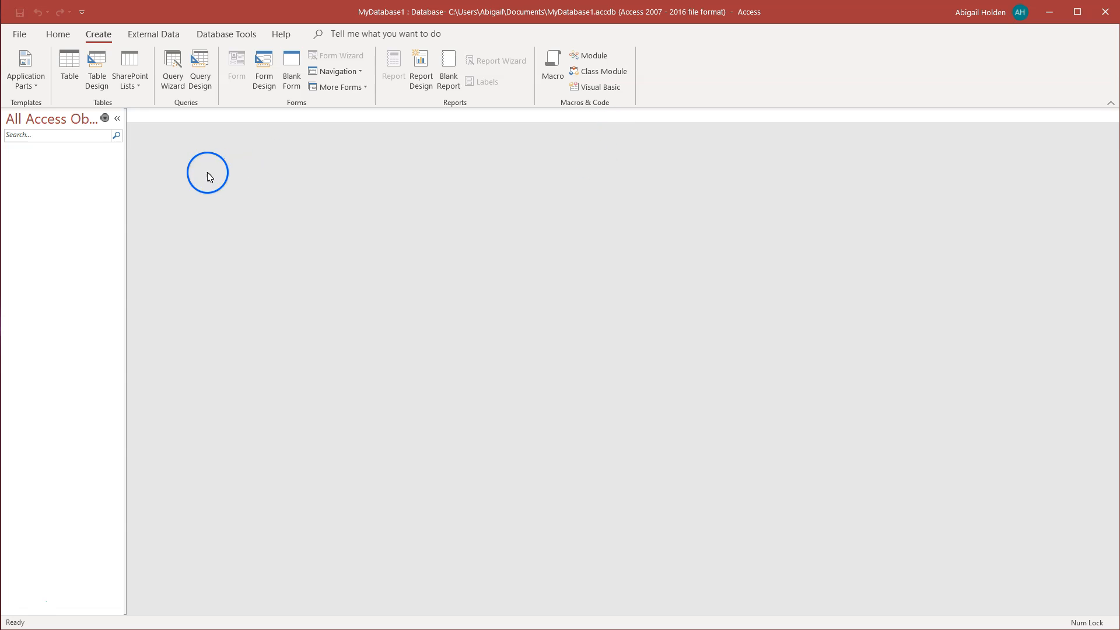
left_click(92, 91)
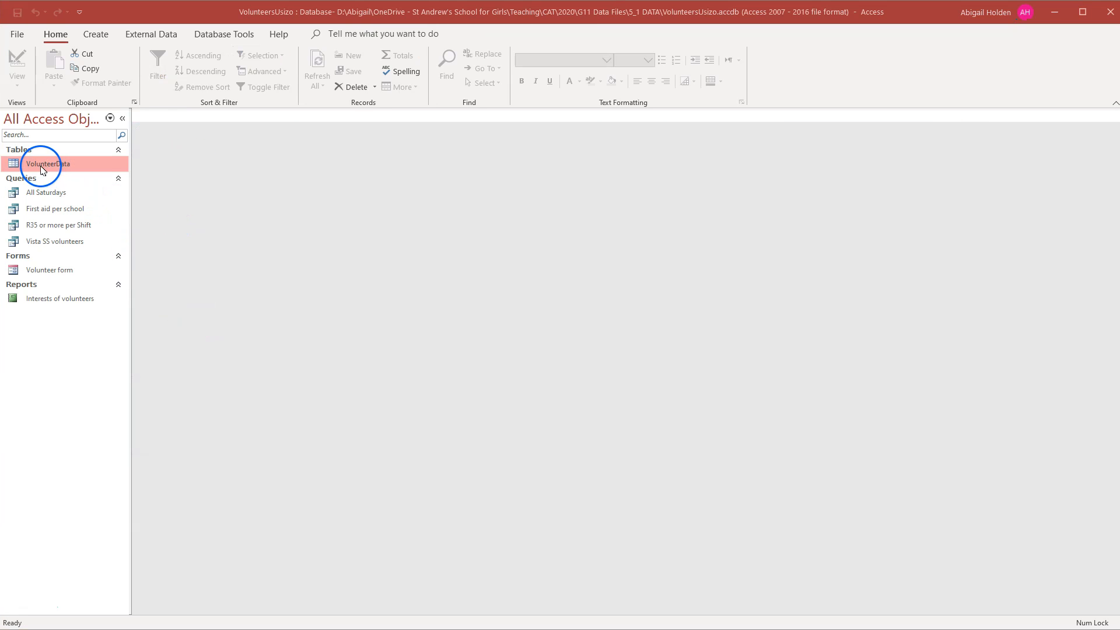
- In the VolunteersUsizo database, open the VolunteerData table in Design View and compare its fields with the Datasheet View
right_click(55, 166)
left_click(88, 192)
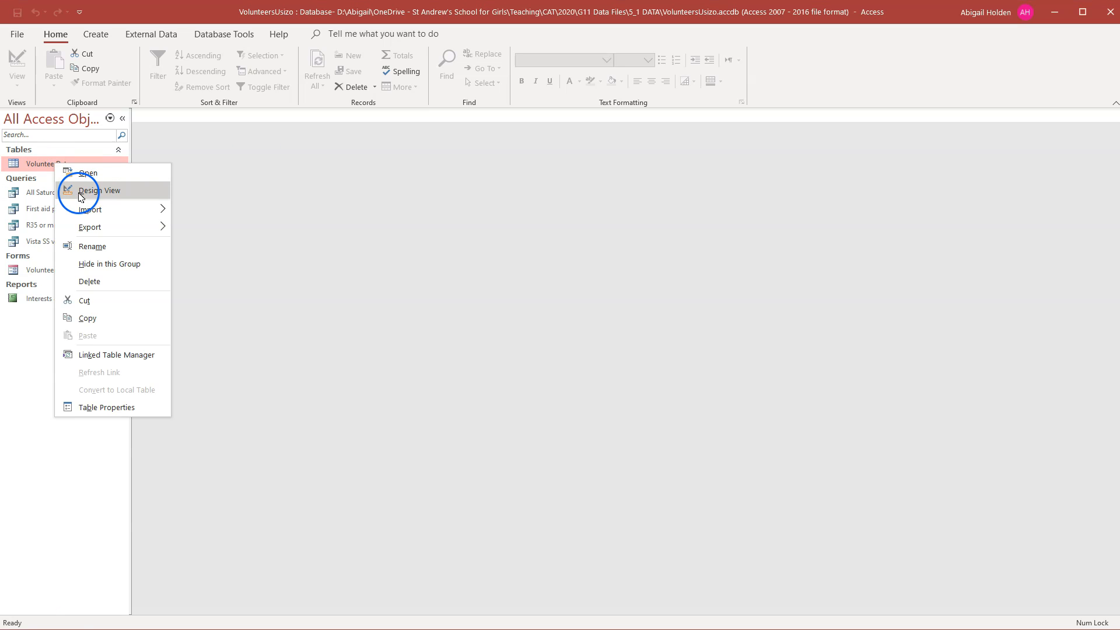
left_click(79, 192)
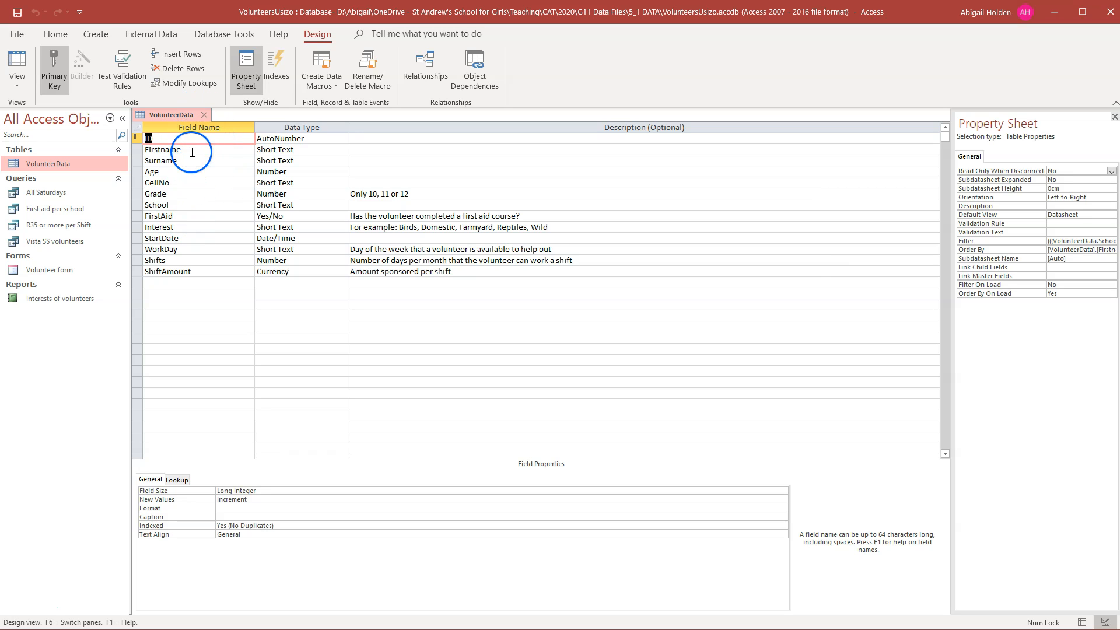
left_click(18, 65)
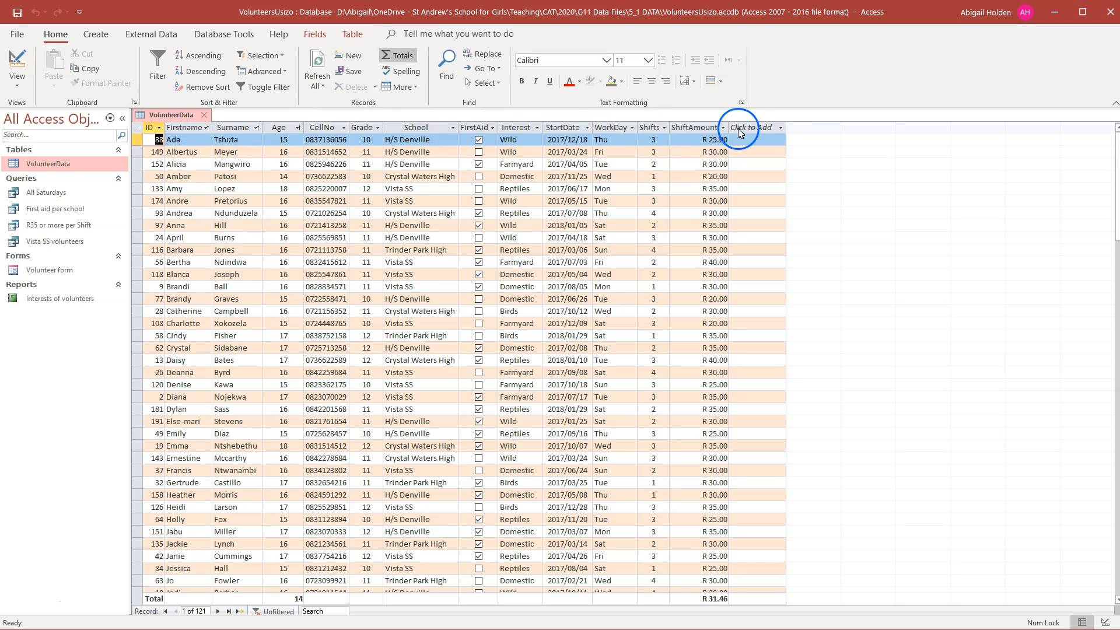
left_click(17, 66)
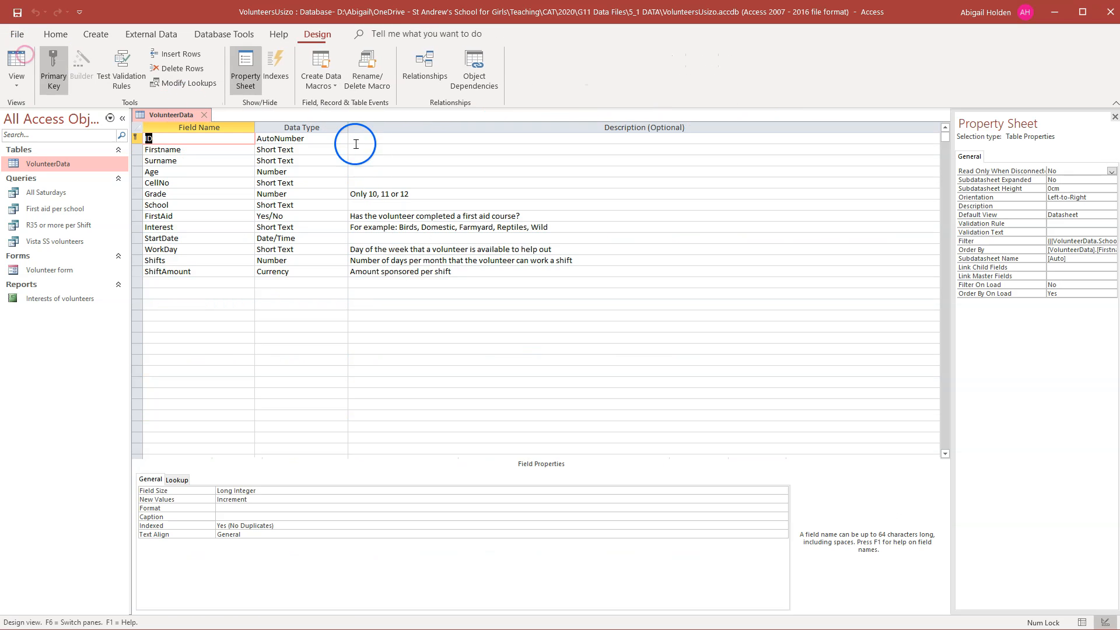
left_click(212, 163)
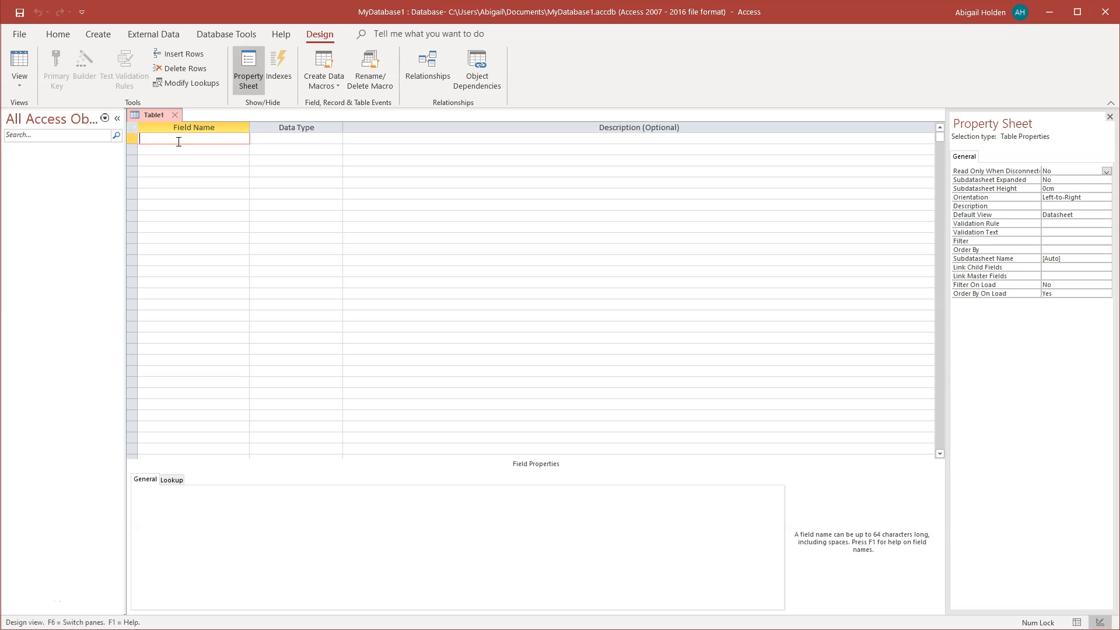
- Enter the field names ID, FirstName, Surname, Sport, DateOfBirth and MembershipPaid in the new table design
left_click(177, 151)
type("ID")
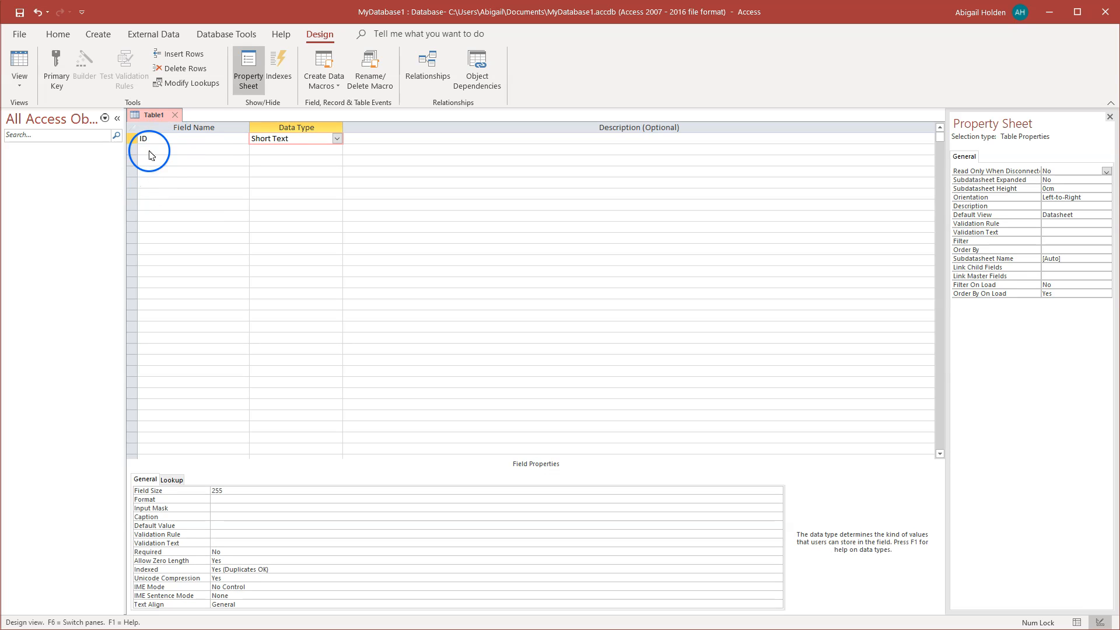
left_click(147, 135)
left_click(143, 150)
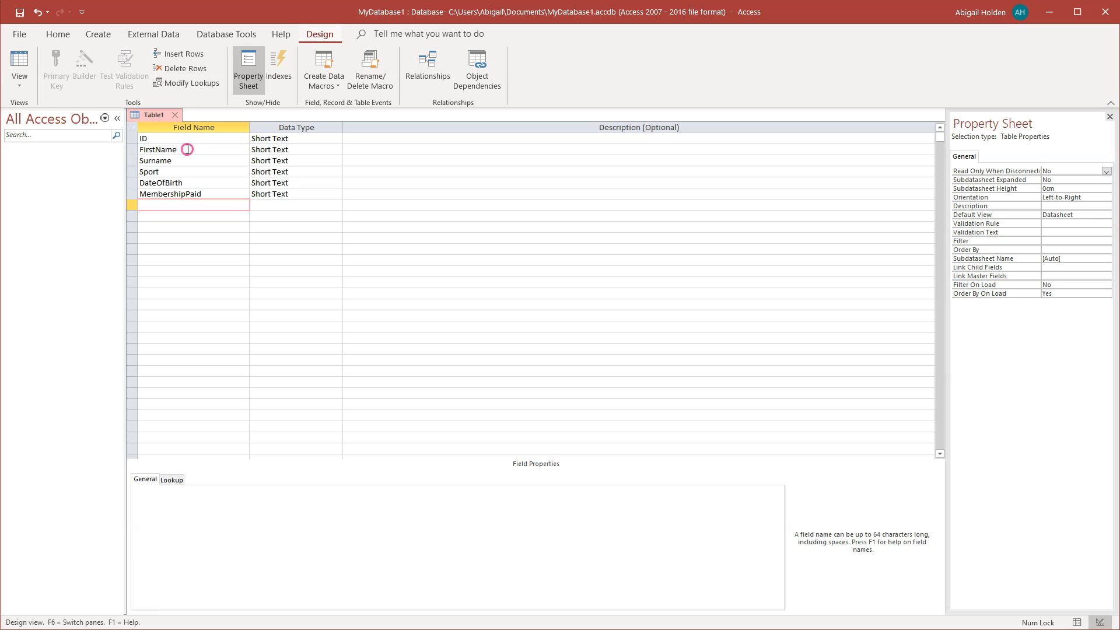
- Keep FirstName as Short Text and edit its field size
left_click(187, 149)
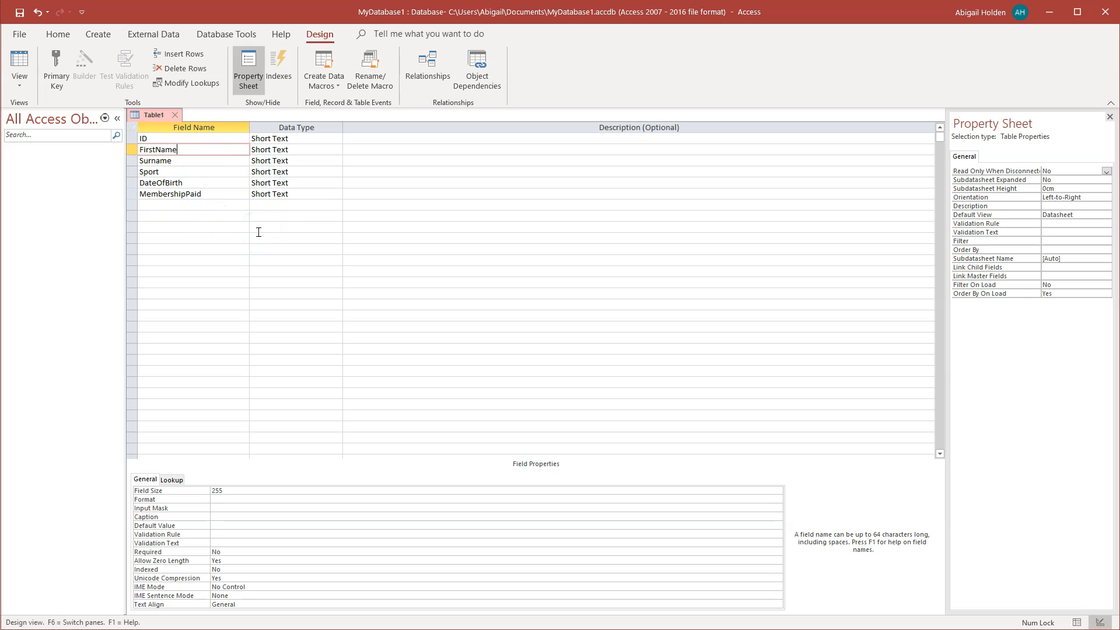
left_click(304, 149)
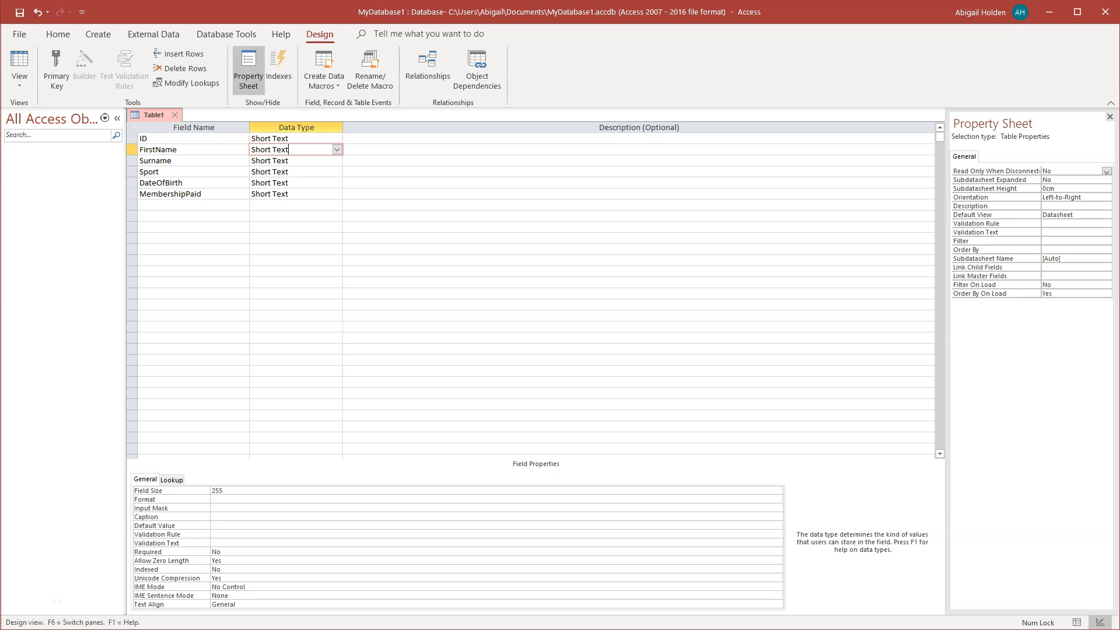
left_click(230, 490)
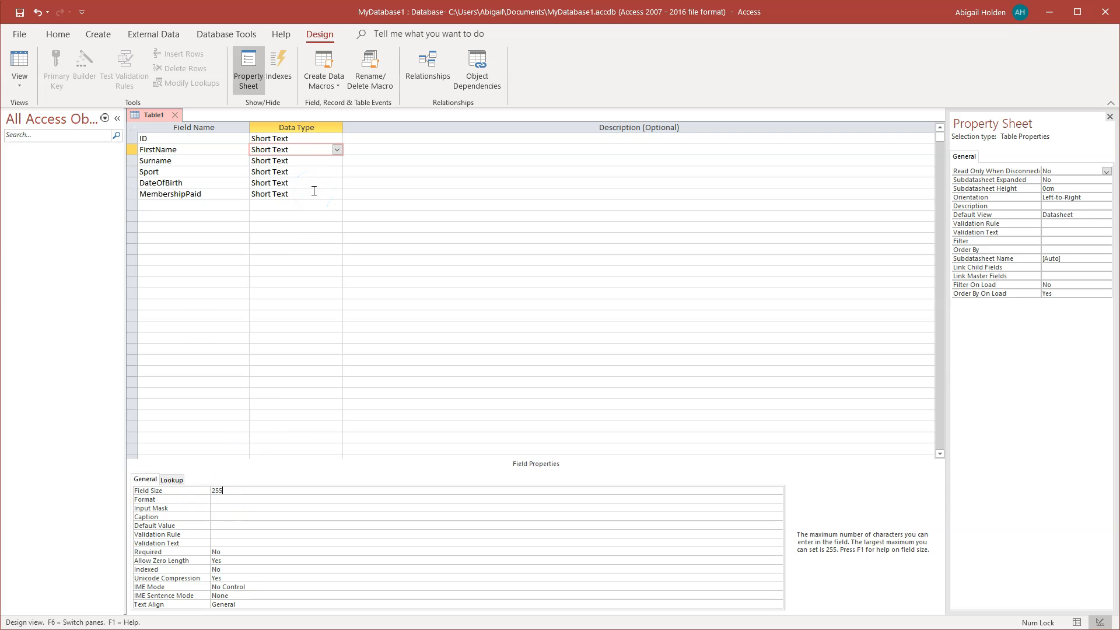
double_click(223, 491)
left_click(262, 491)
- Set the field size of the Surname field to 25
left_click(309, 162)
left_click(220, 490)
left_click(182, 494)
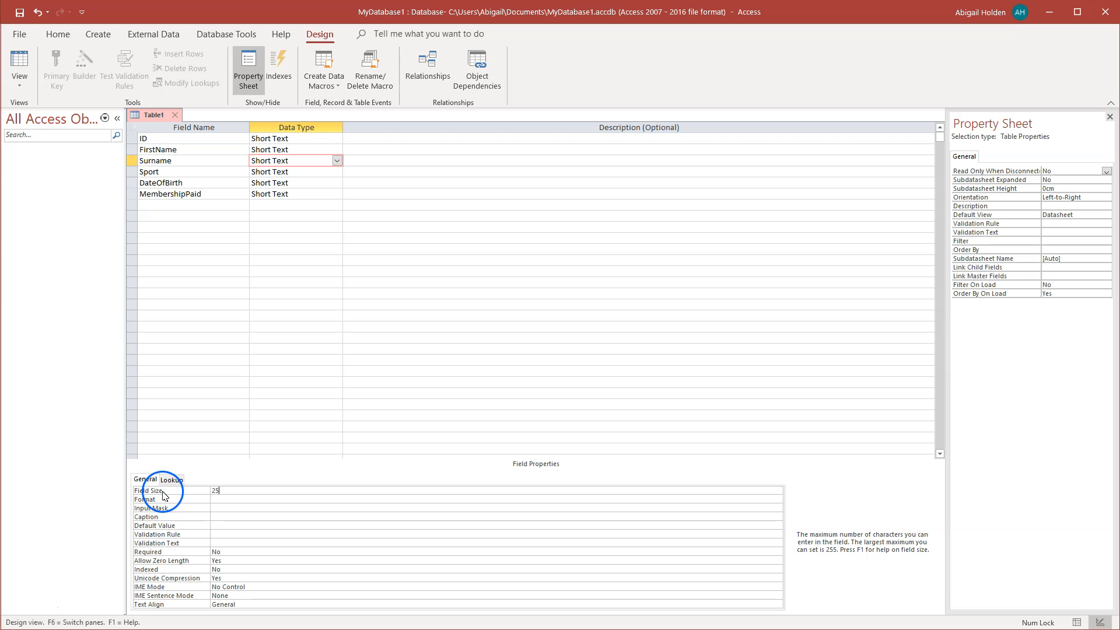
- Change the data type of the ID field to AutoNumber
left_click(295, 140)
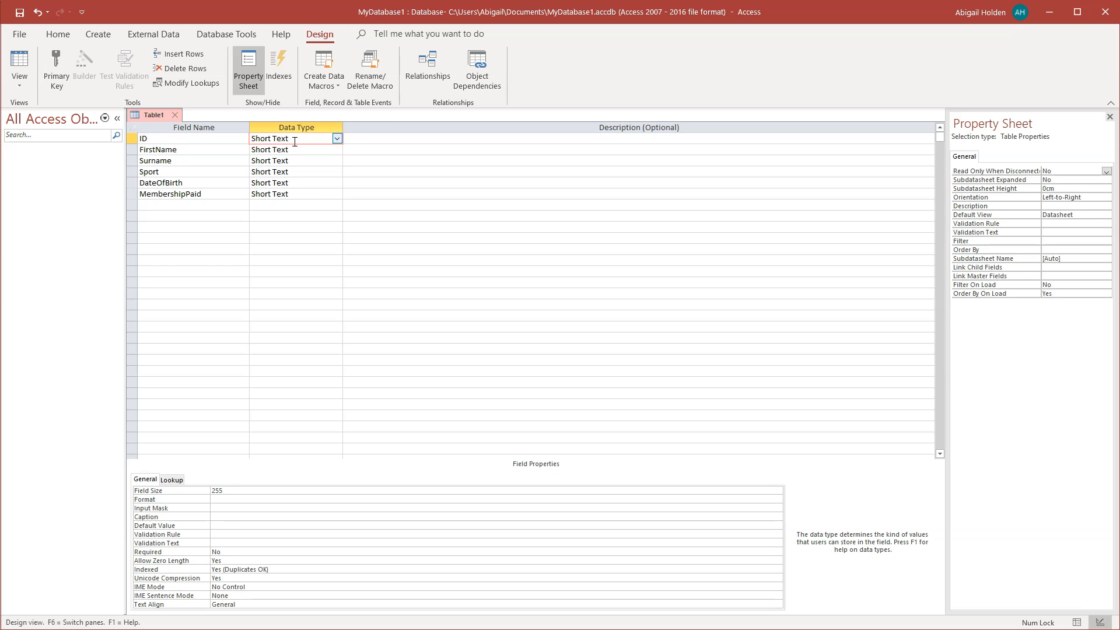
left_click(337, 139)
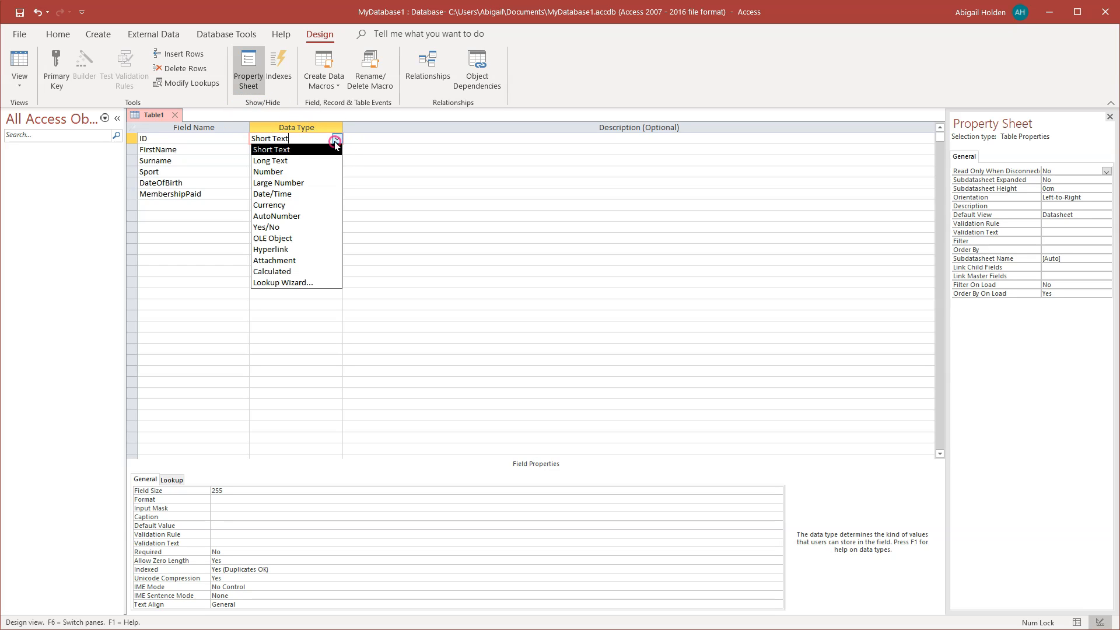
left_click(301, 217)
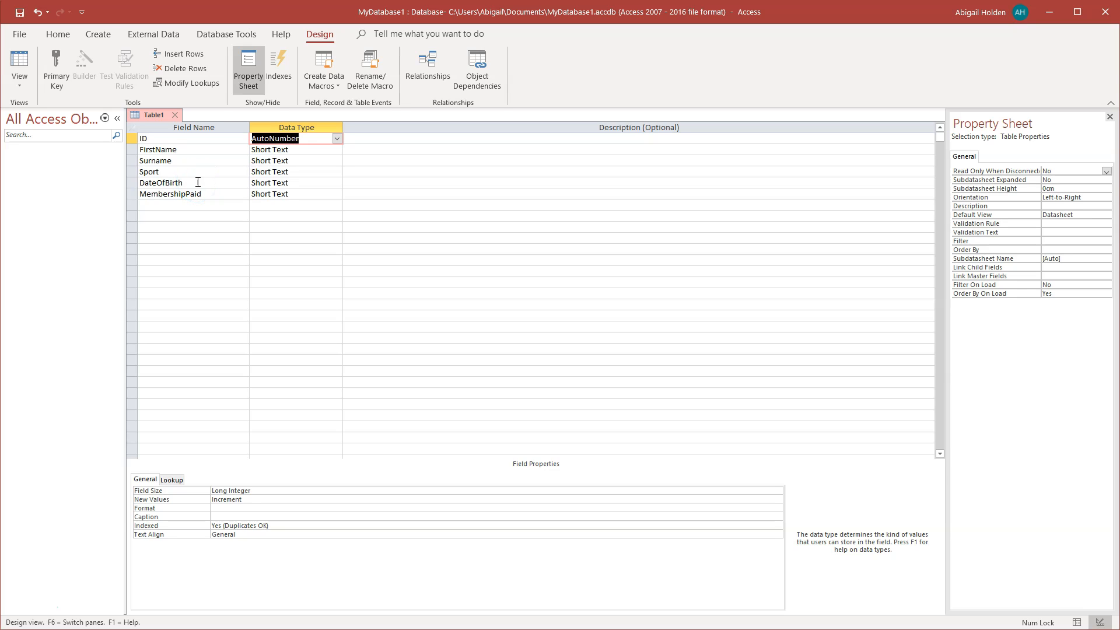
- Use the Lookup Wizard to give the Sport field the typed values Swimming, Hockey, Rowing and Netball, limited to the list
left_click(268, 173)
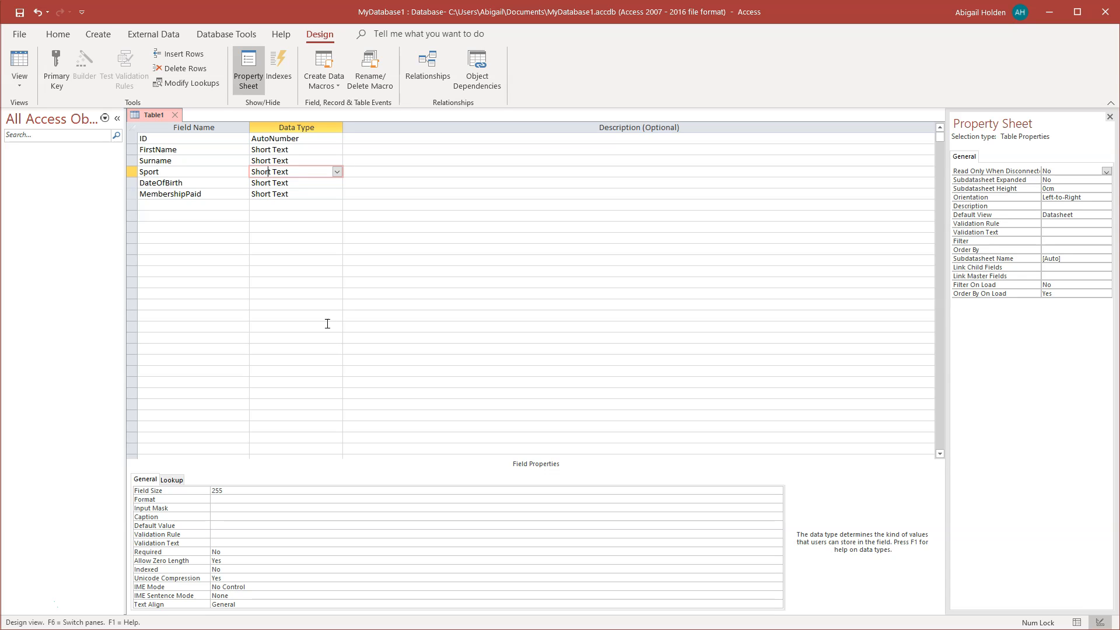
left_click(336, 172)
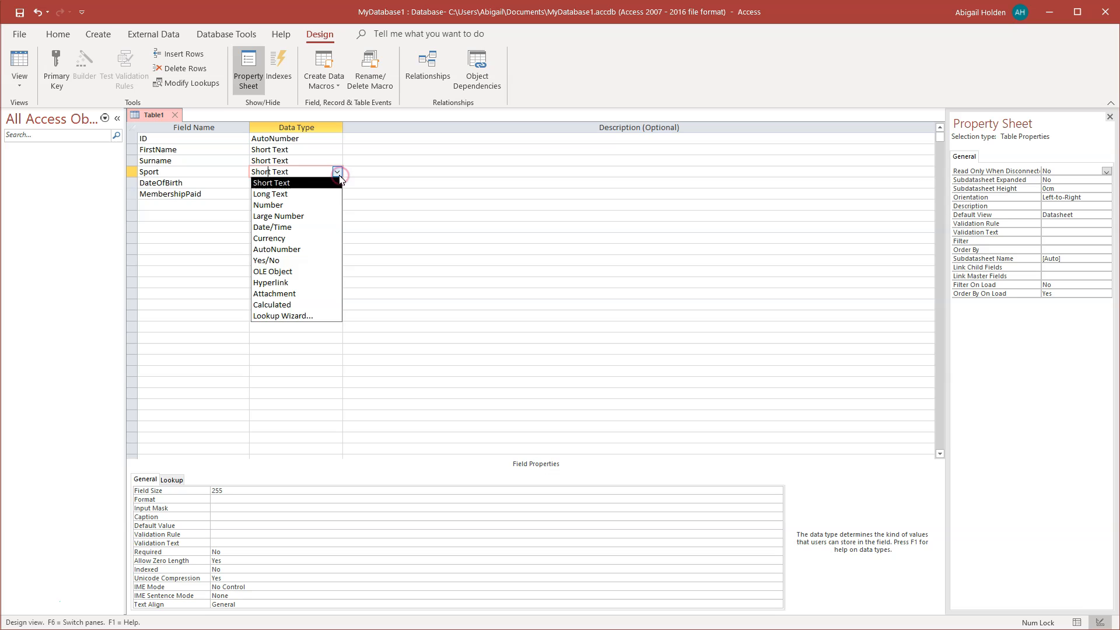
left_click(291, 321)
left_click(292, 319)
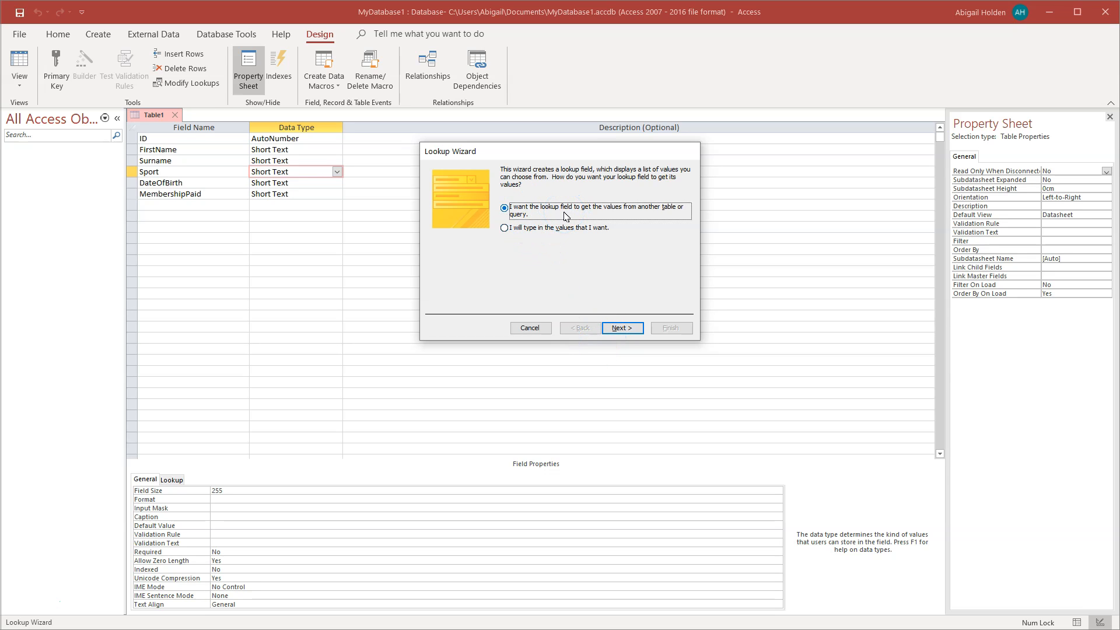
left_click(516, 228)
left_click(622, 329)
left_click(470, 238)
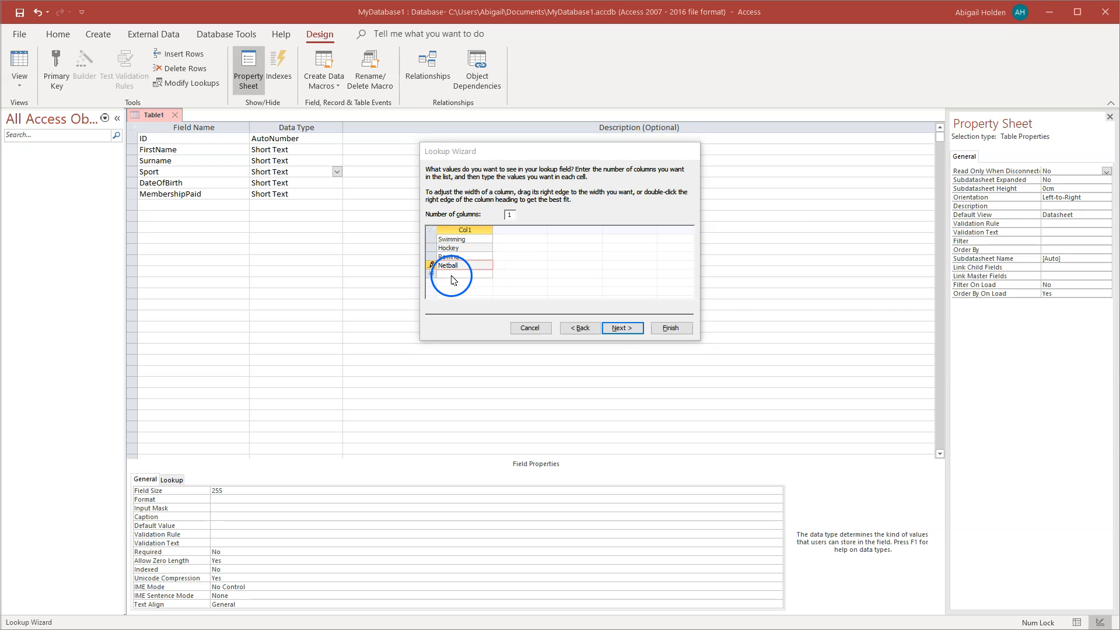
left_click(620, 329)
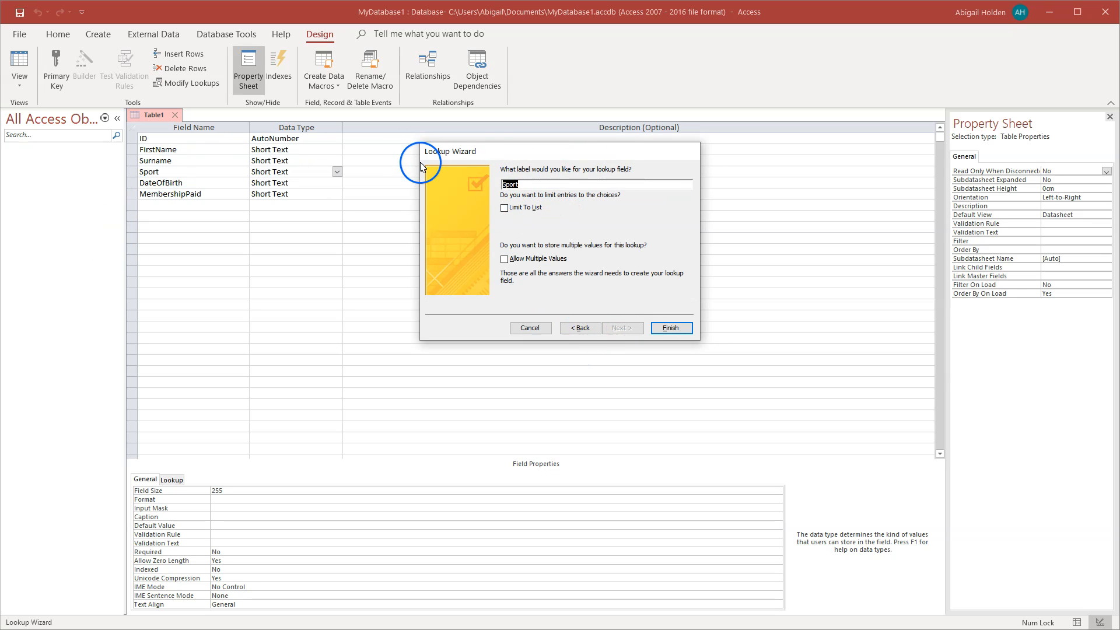
left_click(503, 209)
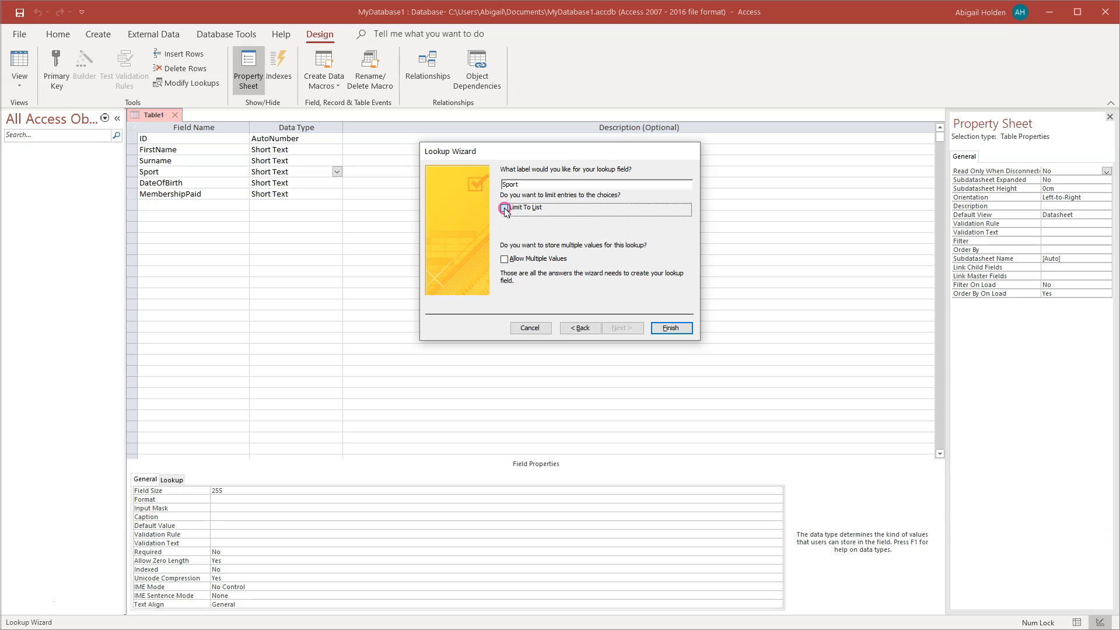
left_click(672, 328)
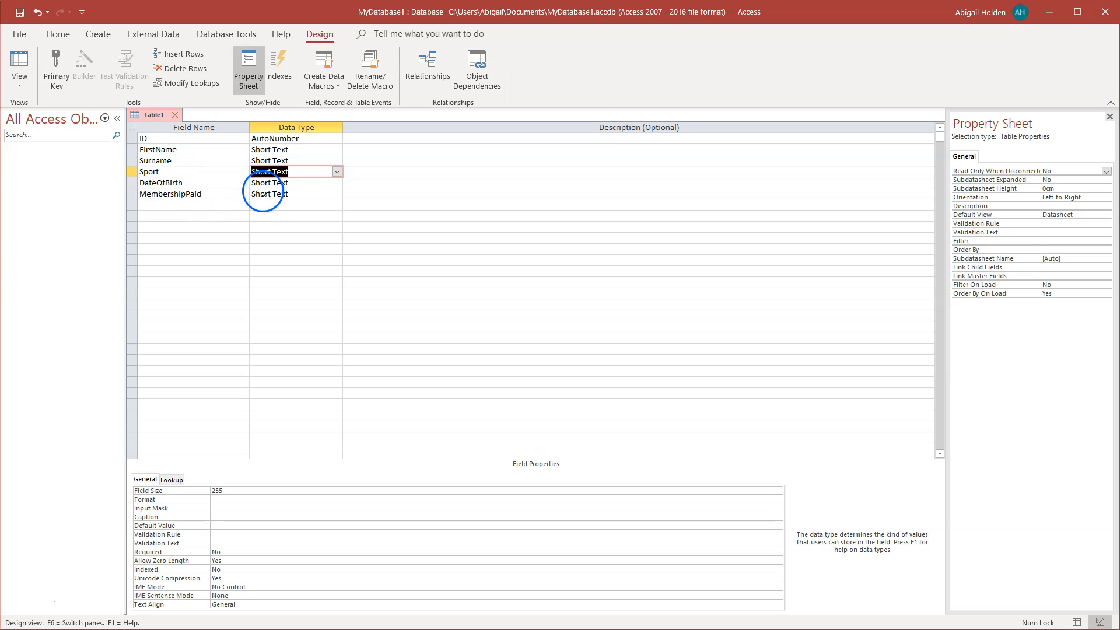
- Set the Sport field size to 20 and review the row source in its lookup properties
left_click(227, 491)
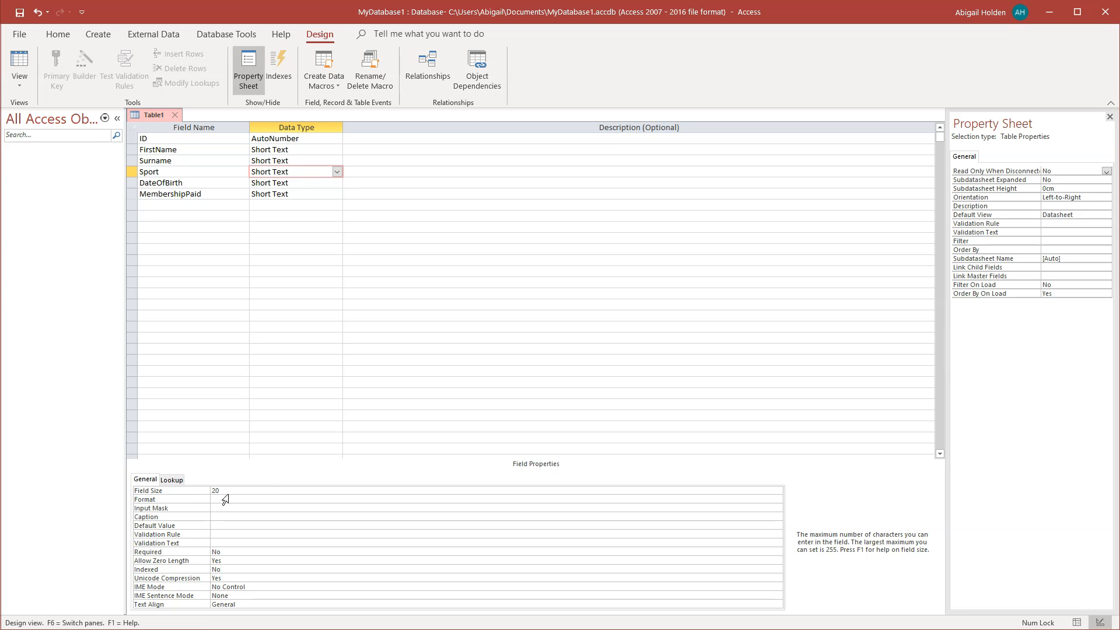
left_click(170, 480)
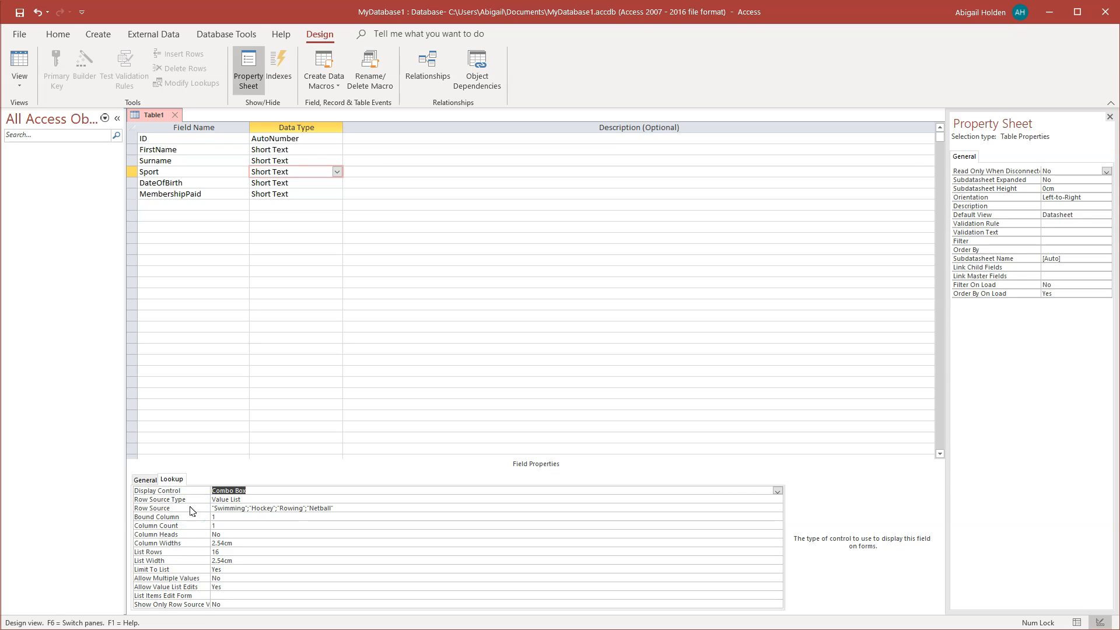
left_click(266, 509)
left_click(328, 506)
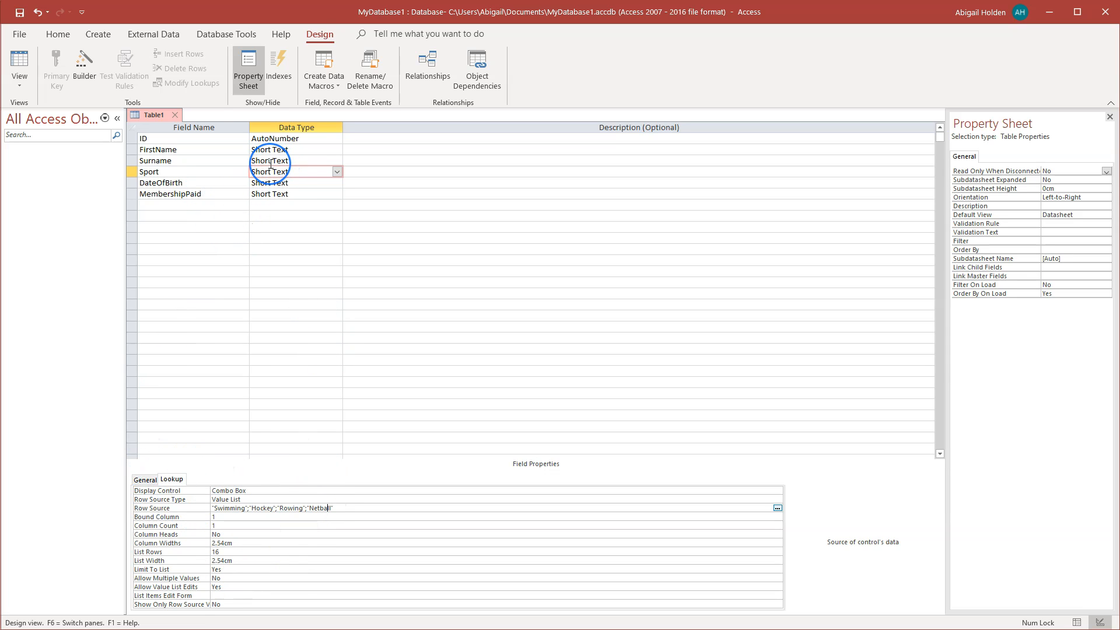
- Change the data type of the DateOfBirth field to Date/Time
left_click(271, 183)
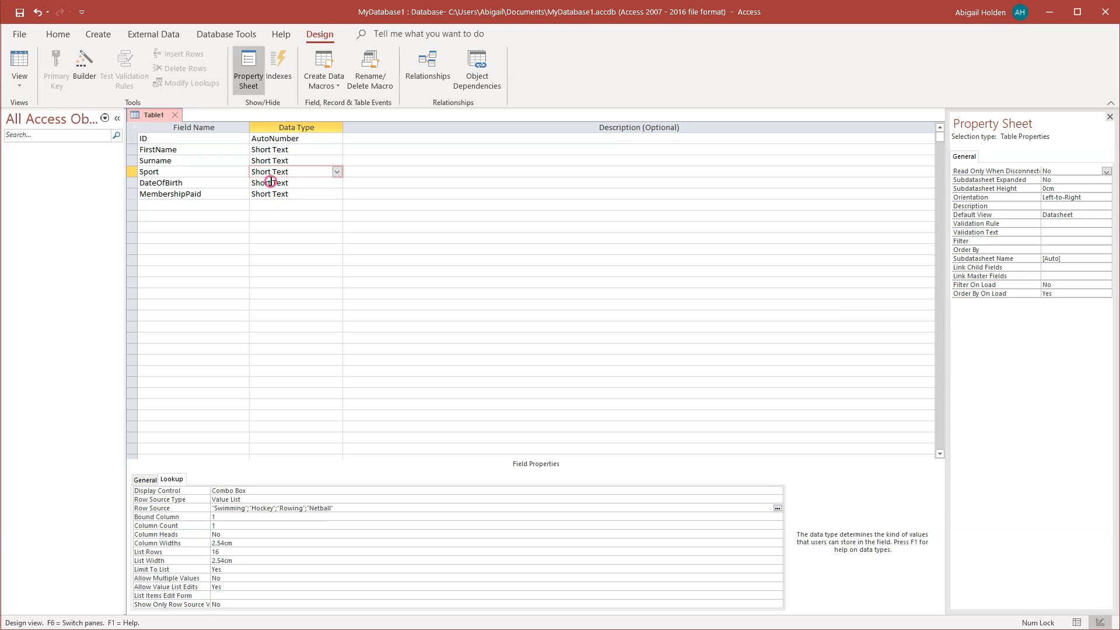
left_click(146, 480)
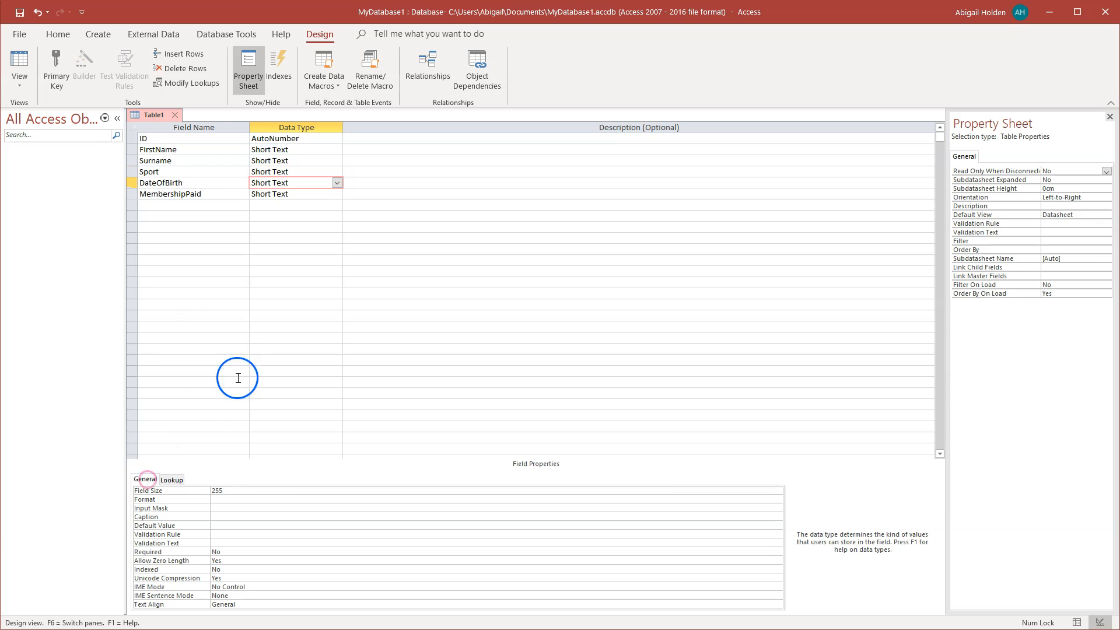
left_click(338, 183)
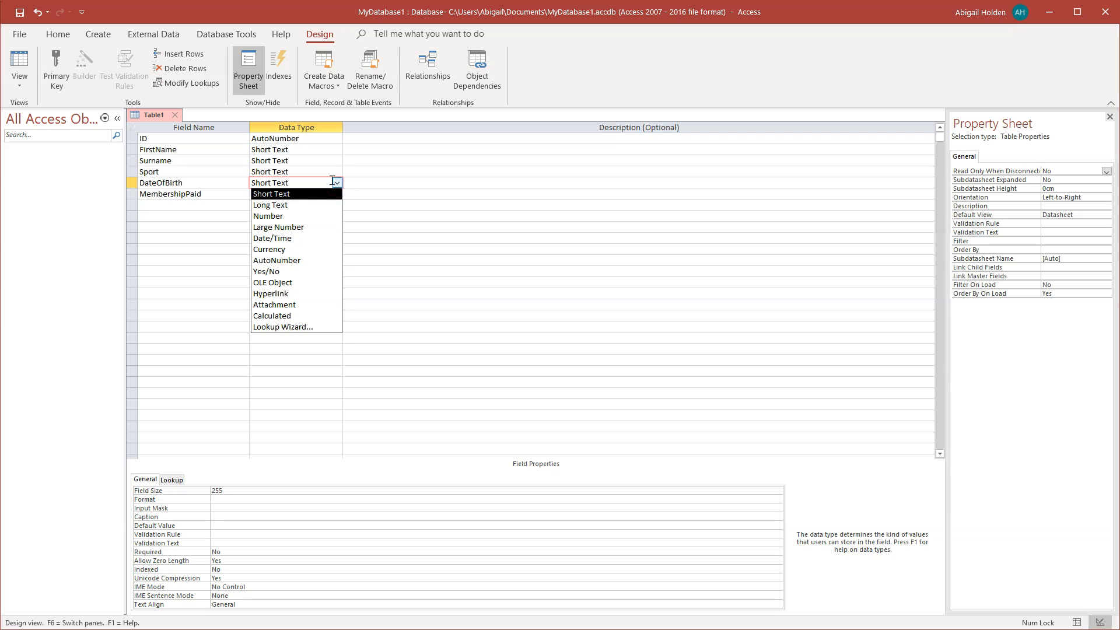
left_click(291, 238)
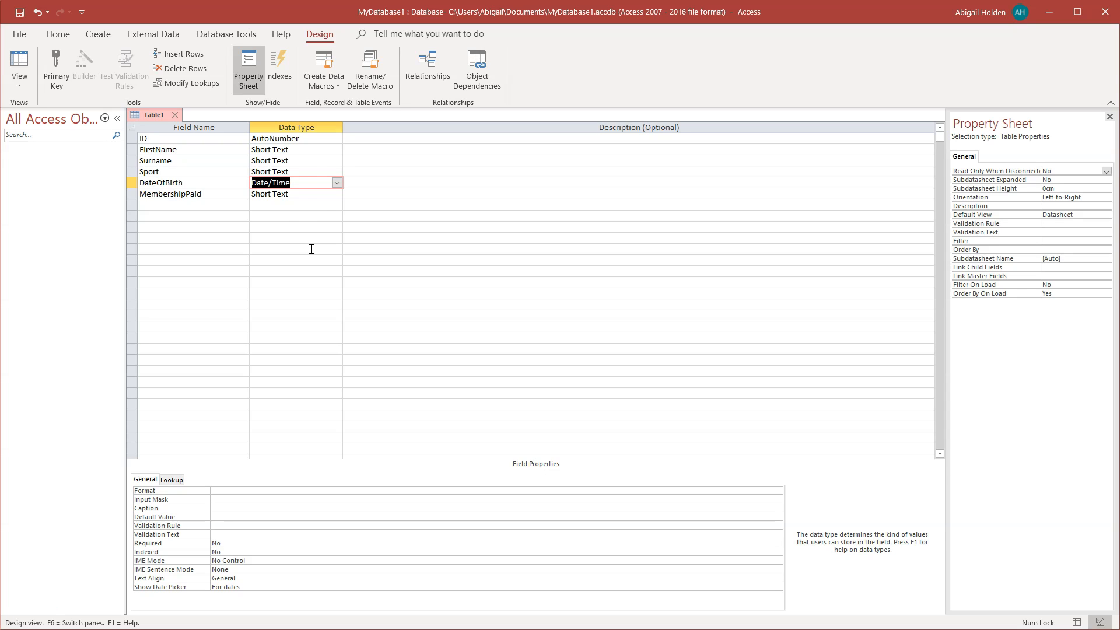
- Change the data type of the MembershipPaid field to Yes/No
left_click(293, 194)
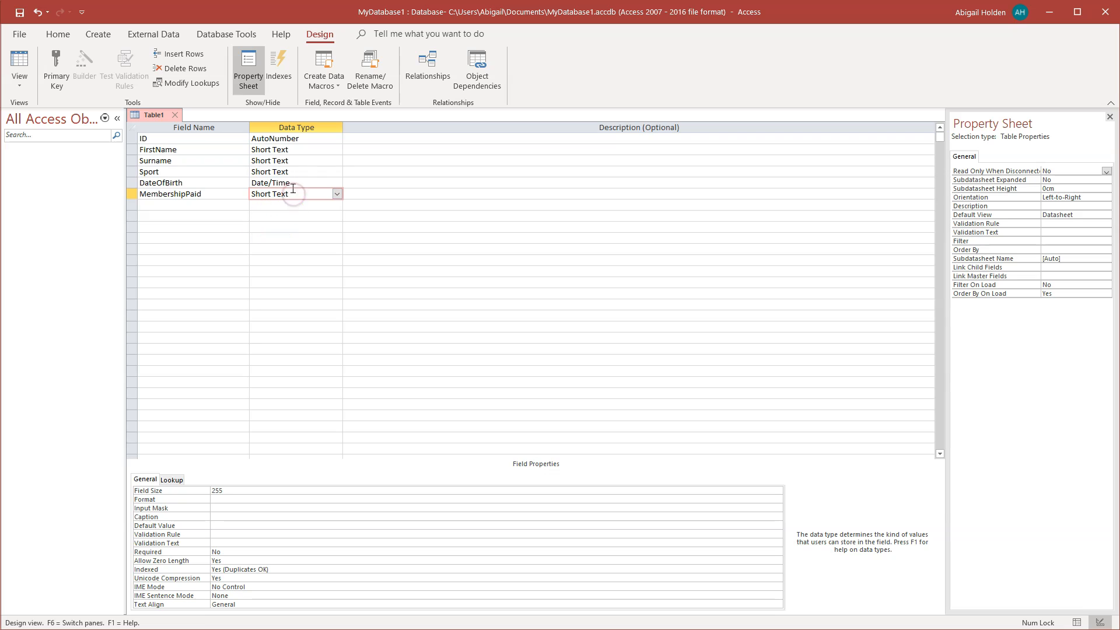
left_click(338, 195)
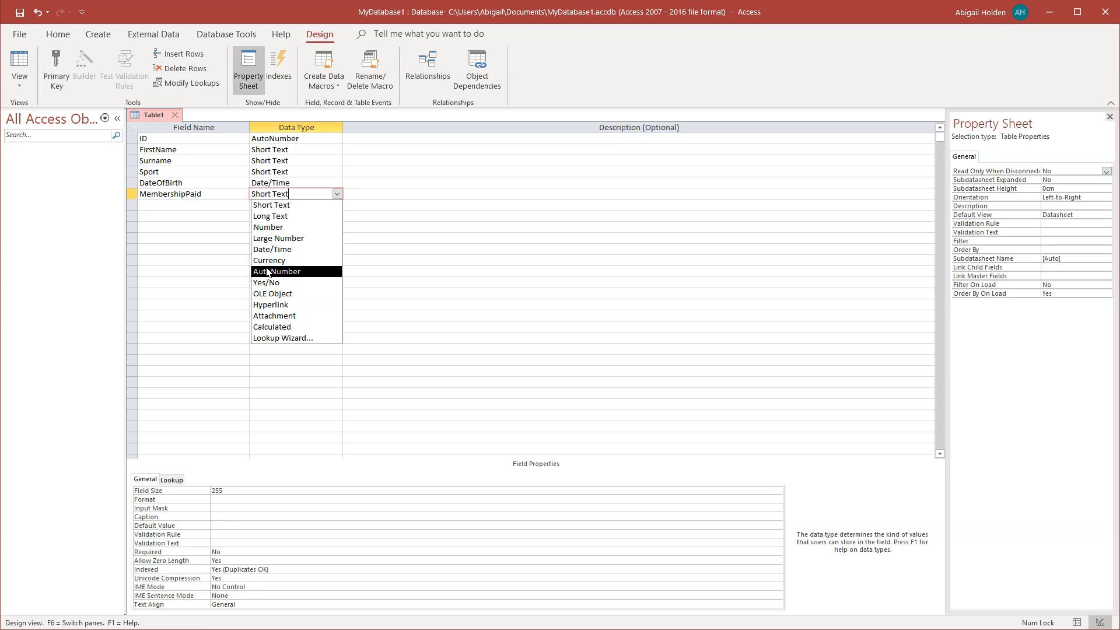
left_click(275, 284)
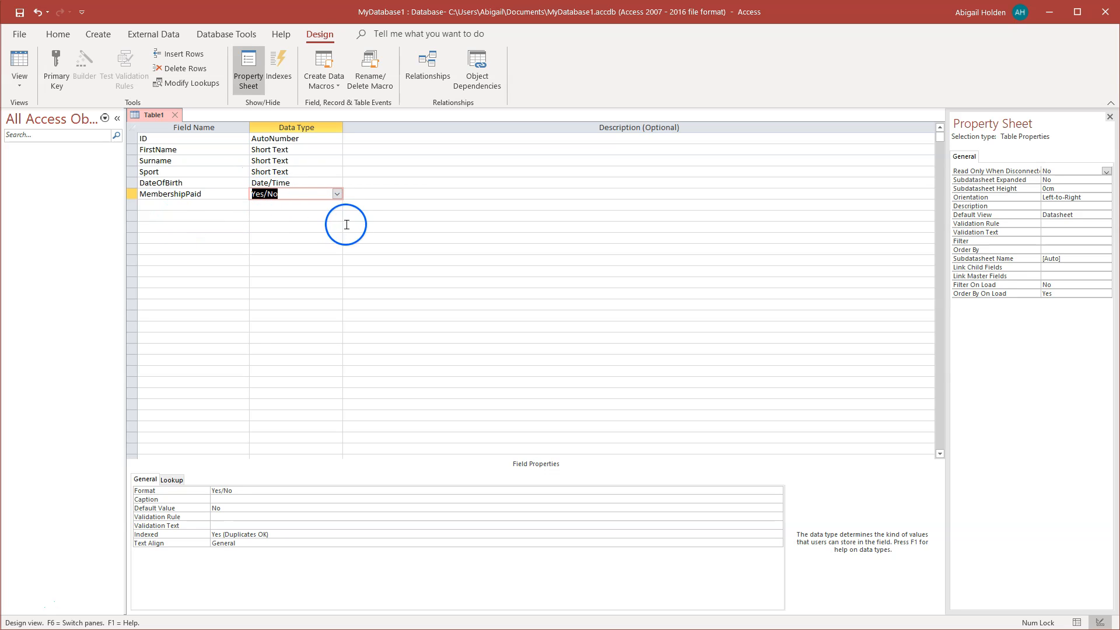
left_click(338, 194)
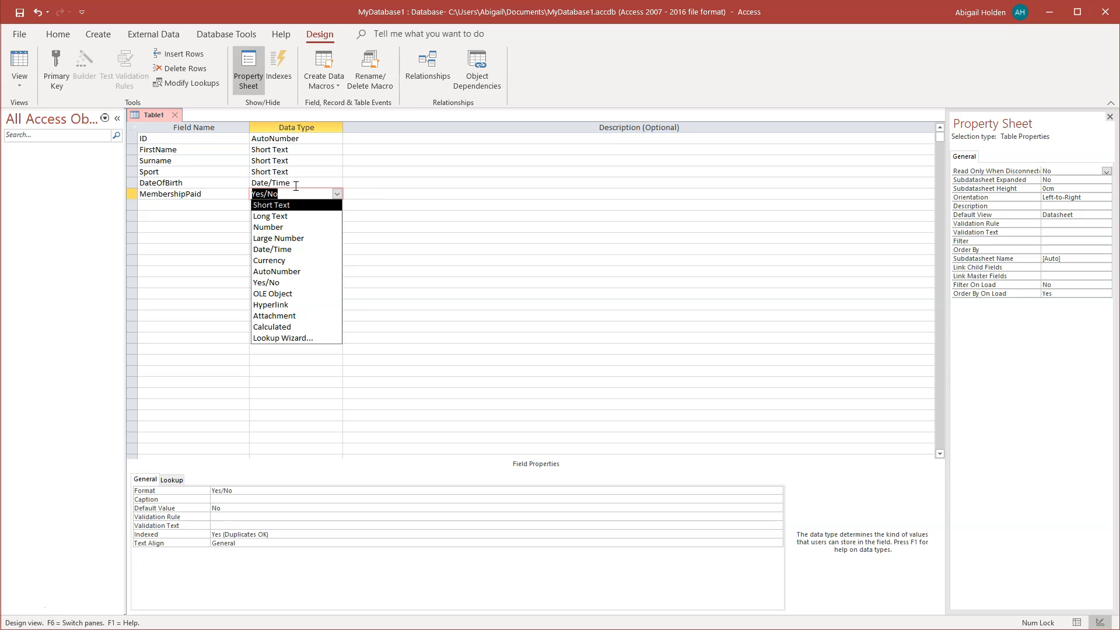
left_click(291, 231)
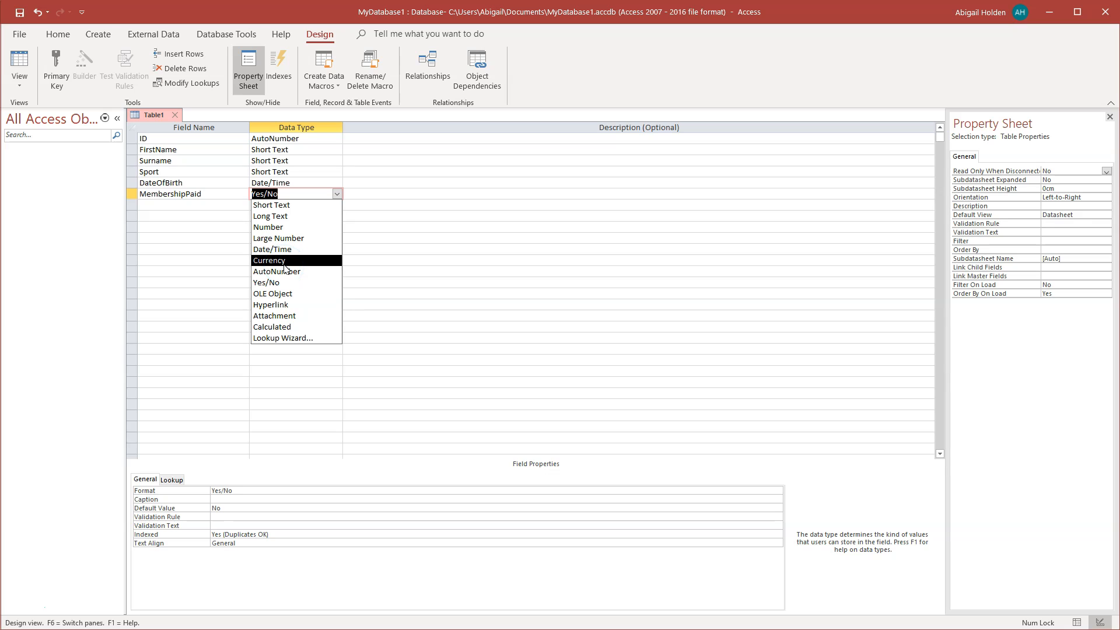
left_click_drag(285, 268, 303, 297)
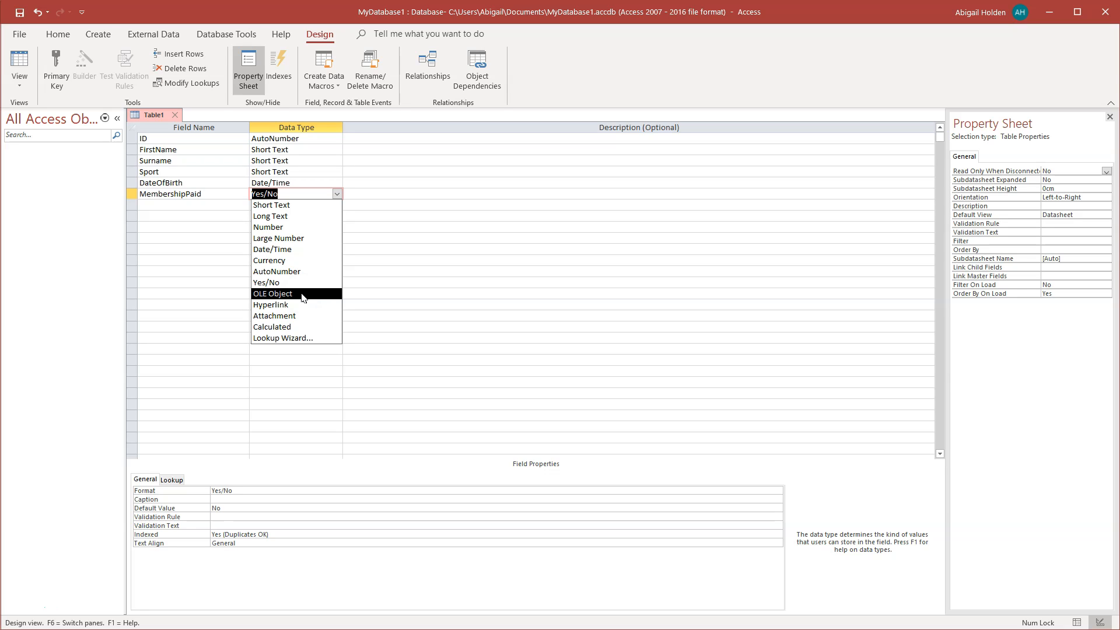
left_click_drag(303, 298, 364, 193)
left_click(361, 194)
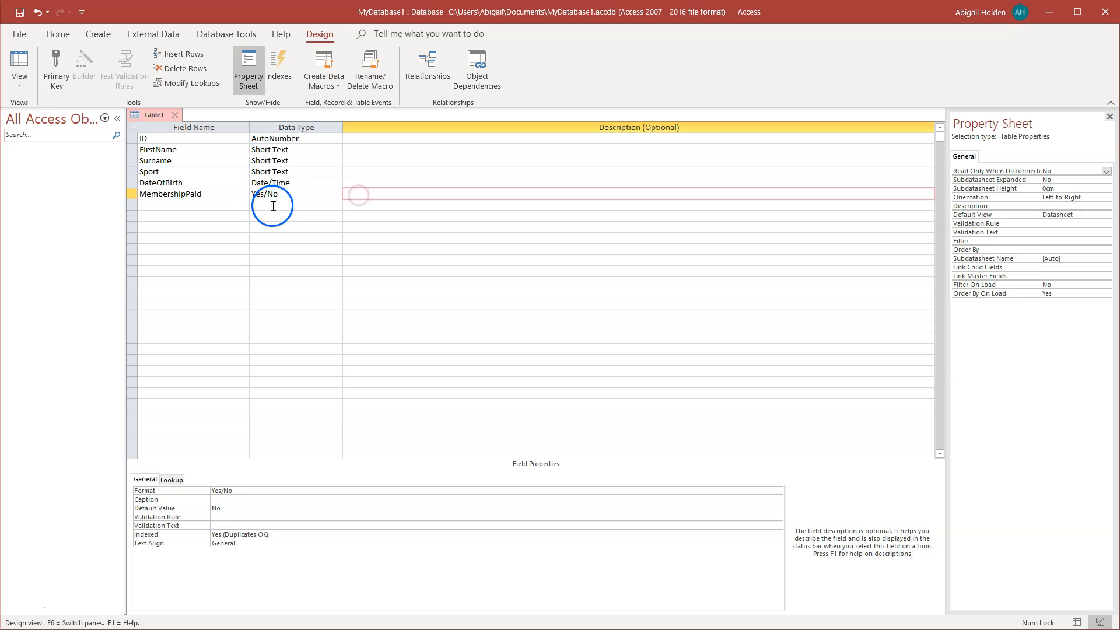
- Switch the table to Datasheet view, saving it as Table1 without creating a primary key
left_click(19, 65)
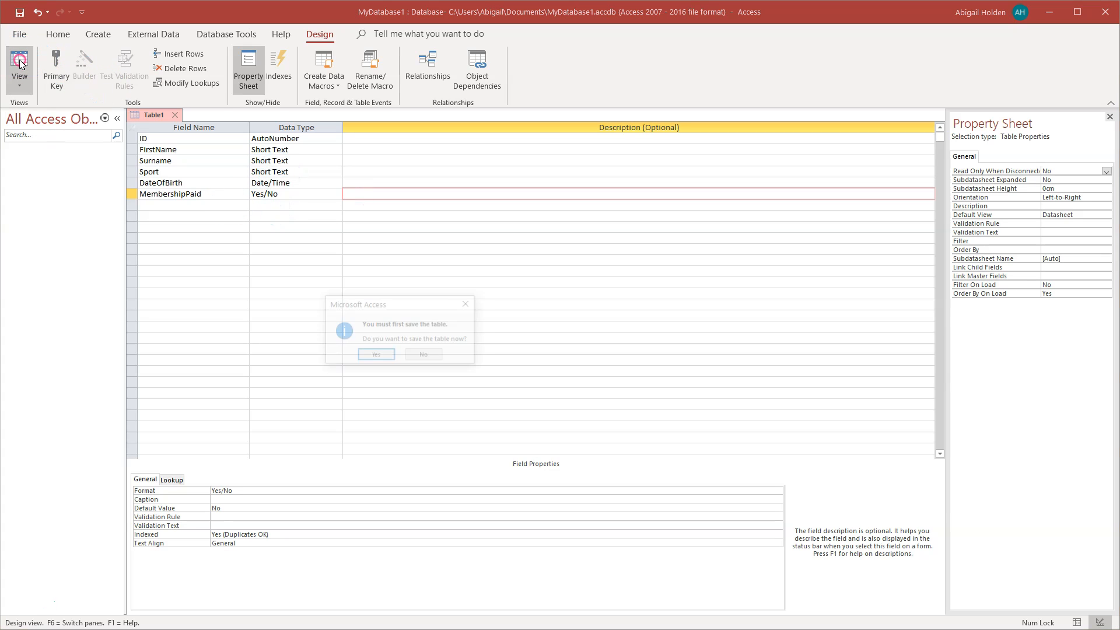
left_click(376, 356)
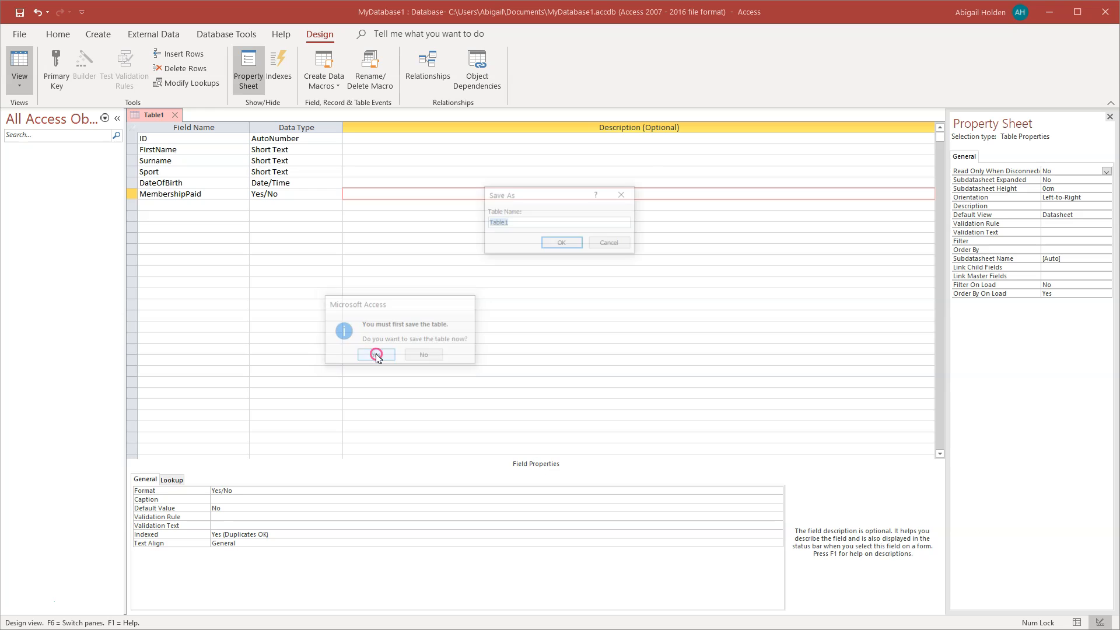
left_click(561, 244)
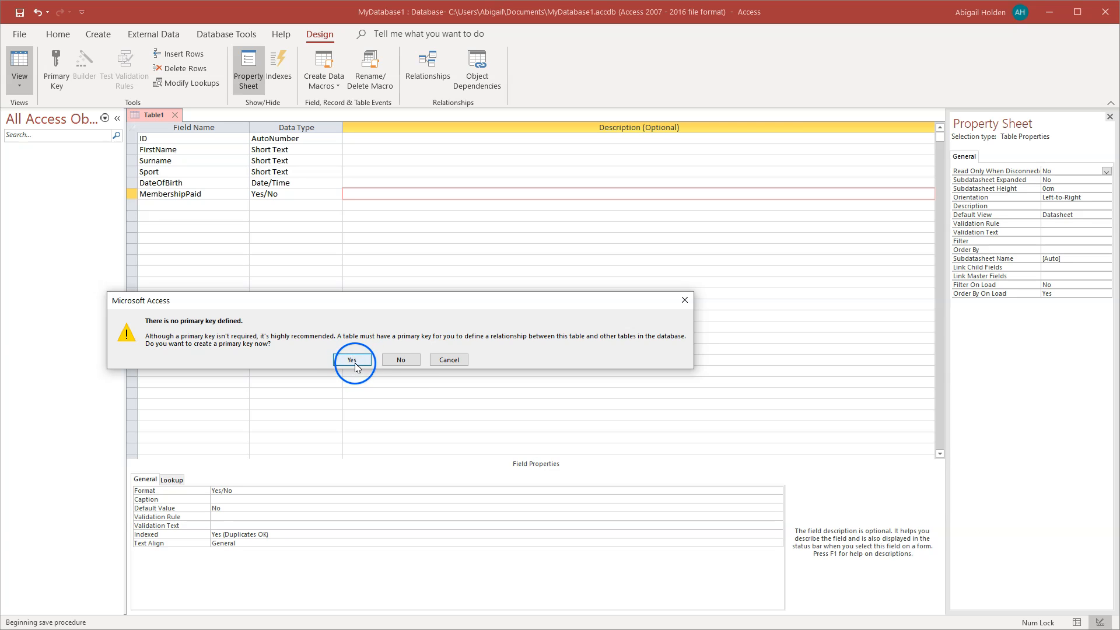
left_click(402, 360)
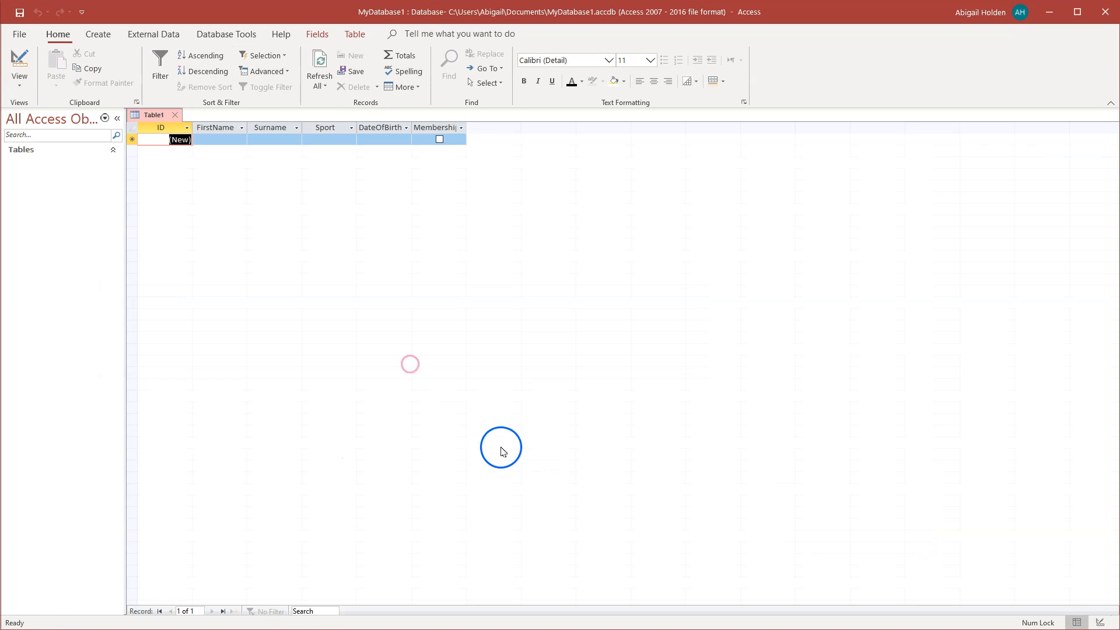
left_click(222, 138)
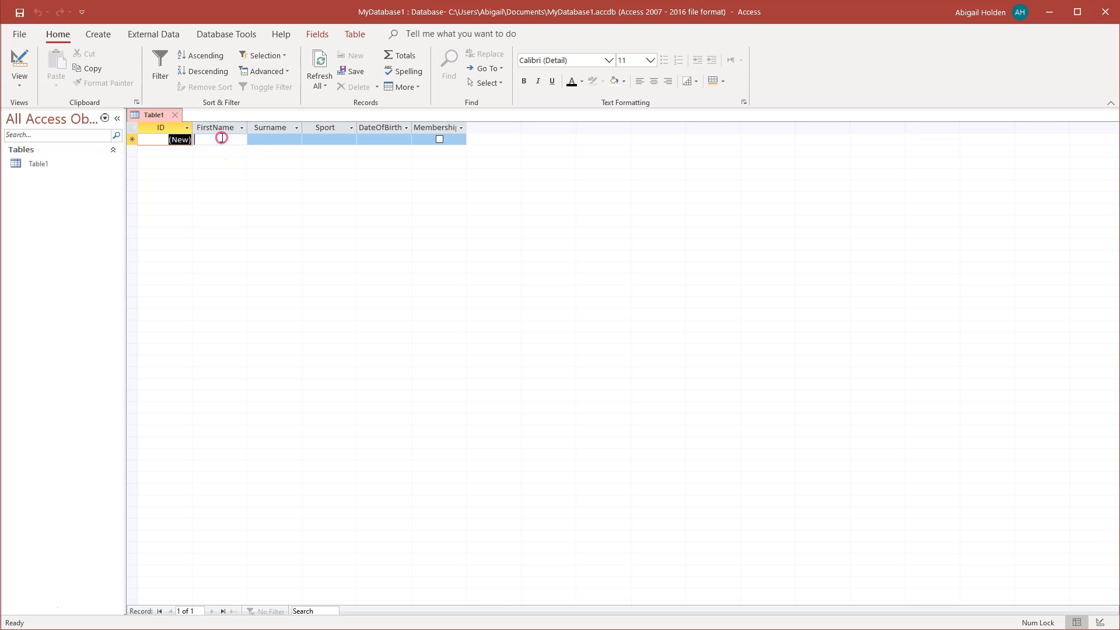
left_click(286, 138)
left_click(338, 139)
left_click(384, 139)
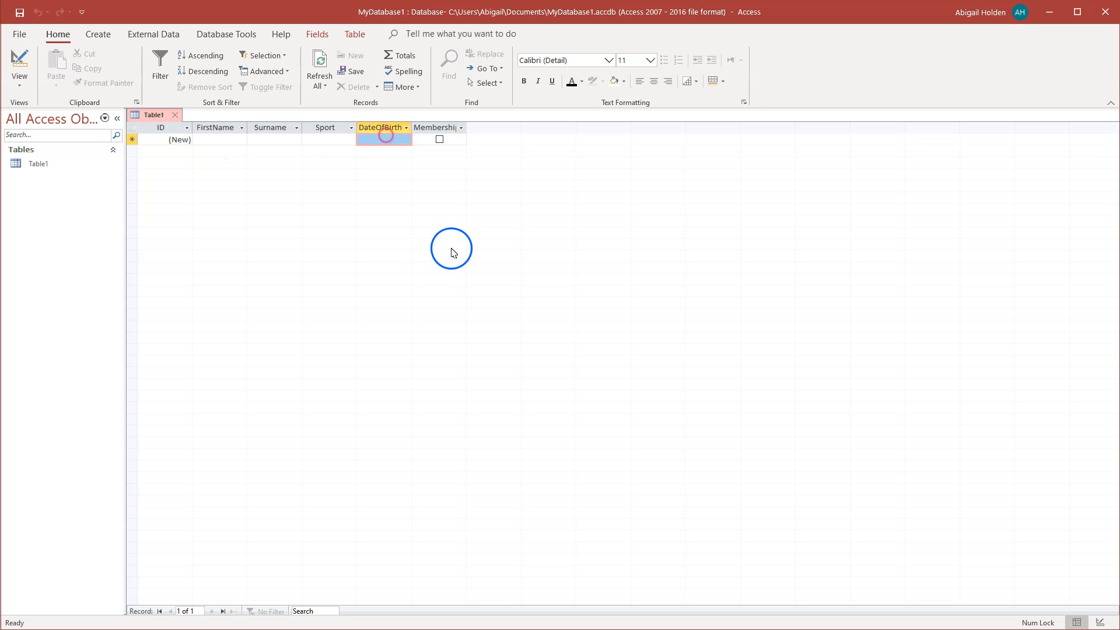
- Enter the member's first name and surname in the first record and choose Netball as the sport
left_click(204, 138)
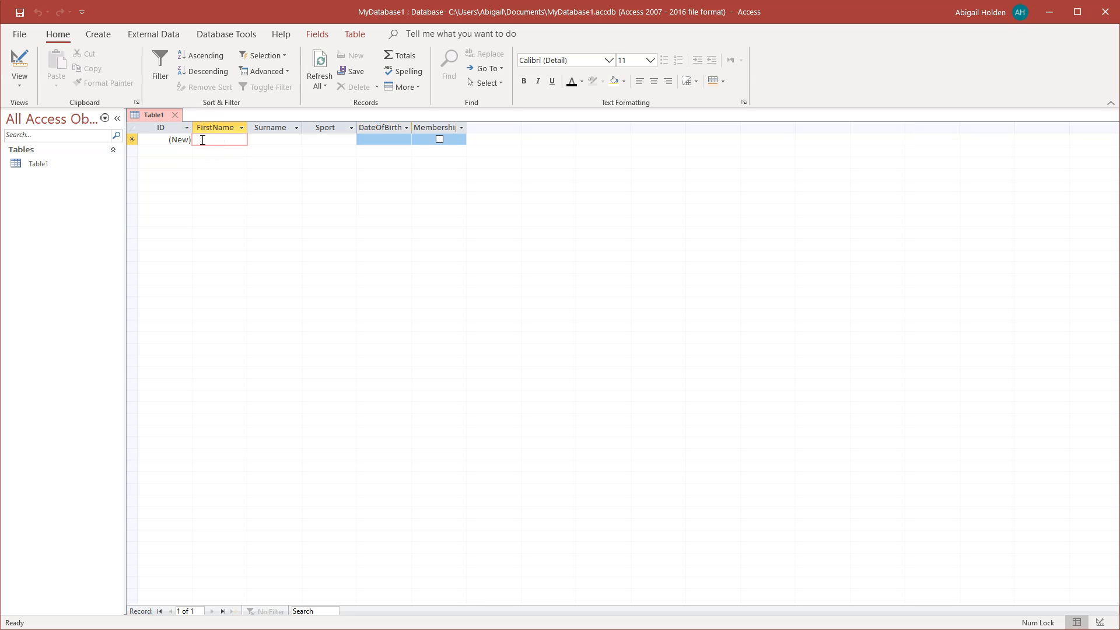
type("Kate")
key("Tab")
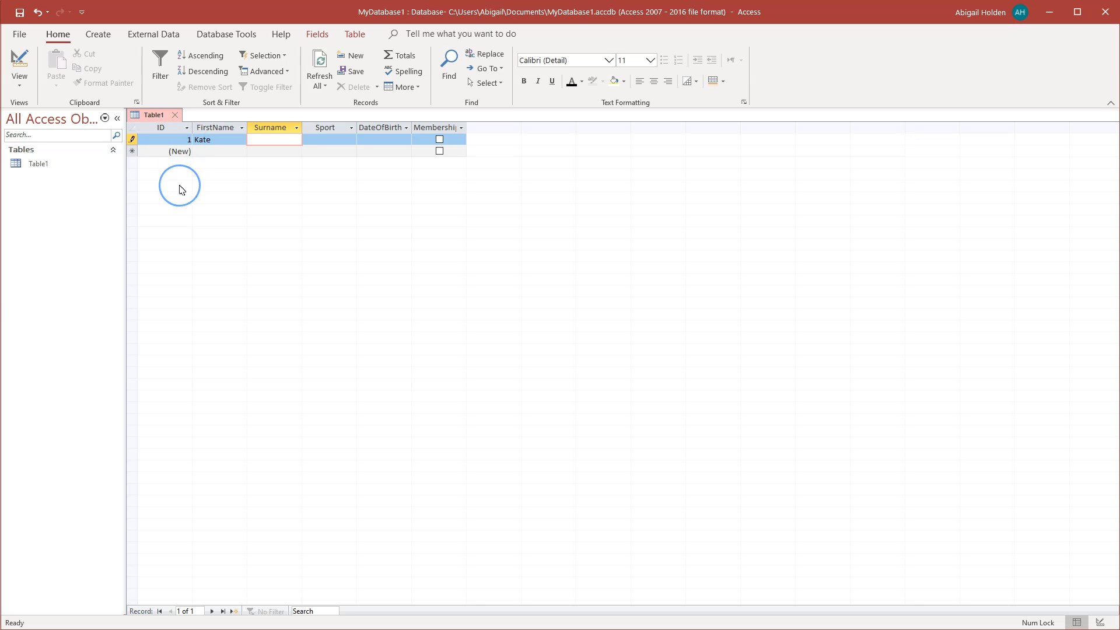
type("Smith")
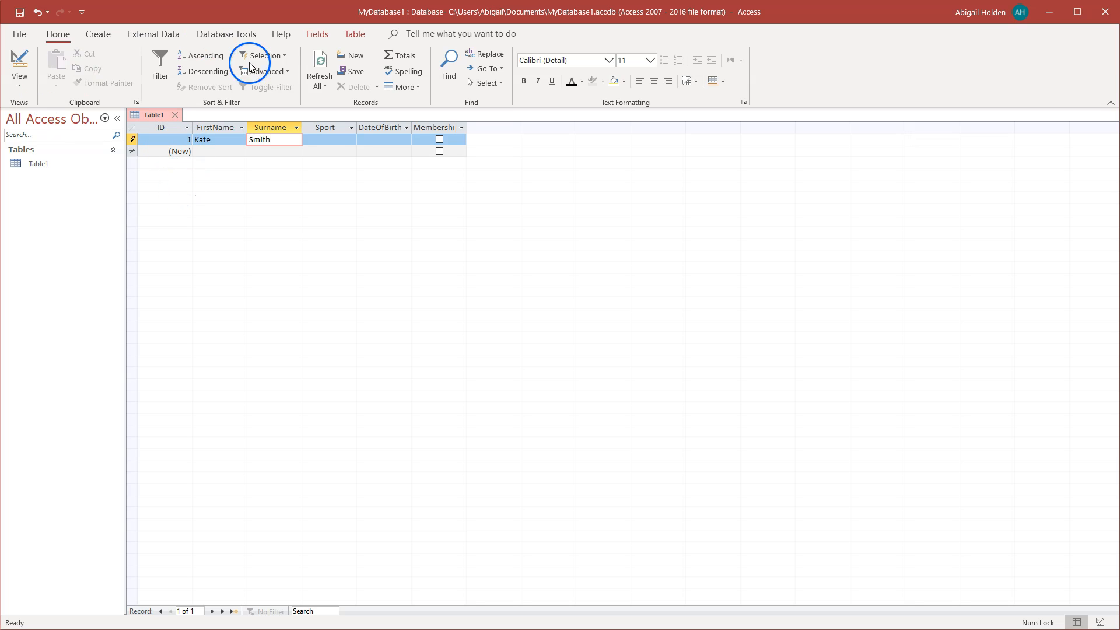
left_click(327, 139)
left_click(353, 142)
left_click(331, 185)
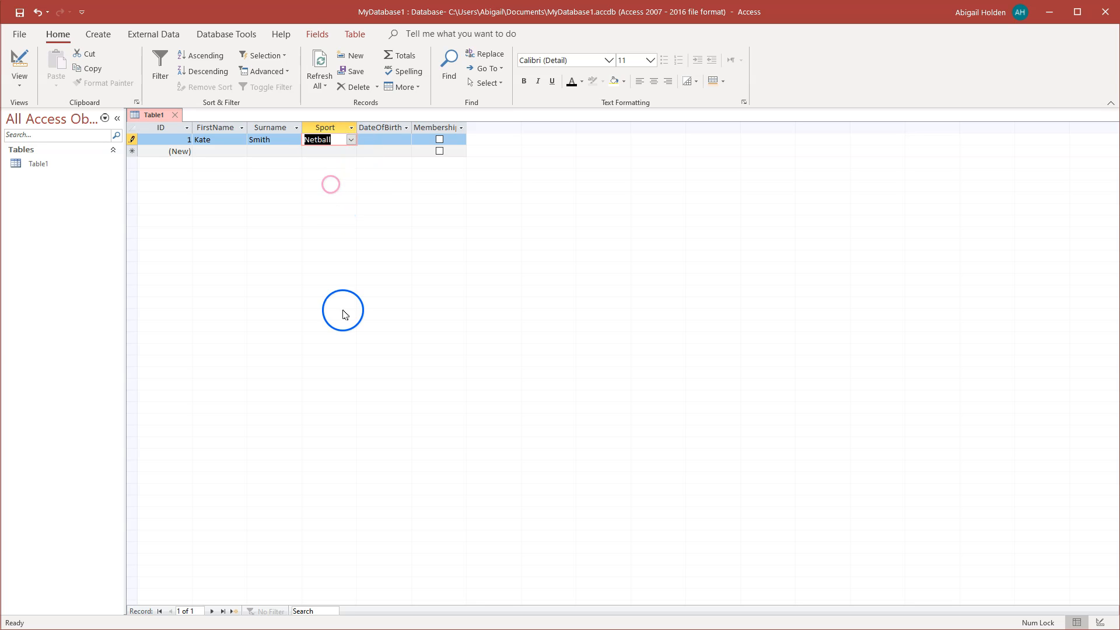
- Pick the member's date of birth from the calendar, mark the membership as paid, and move to a new record
left_click(397, 129)
left_click(407, 142)
left_click(418, 140)
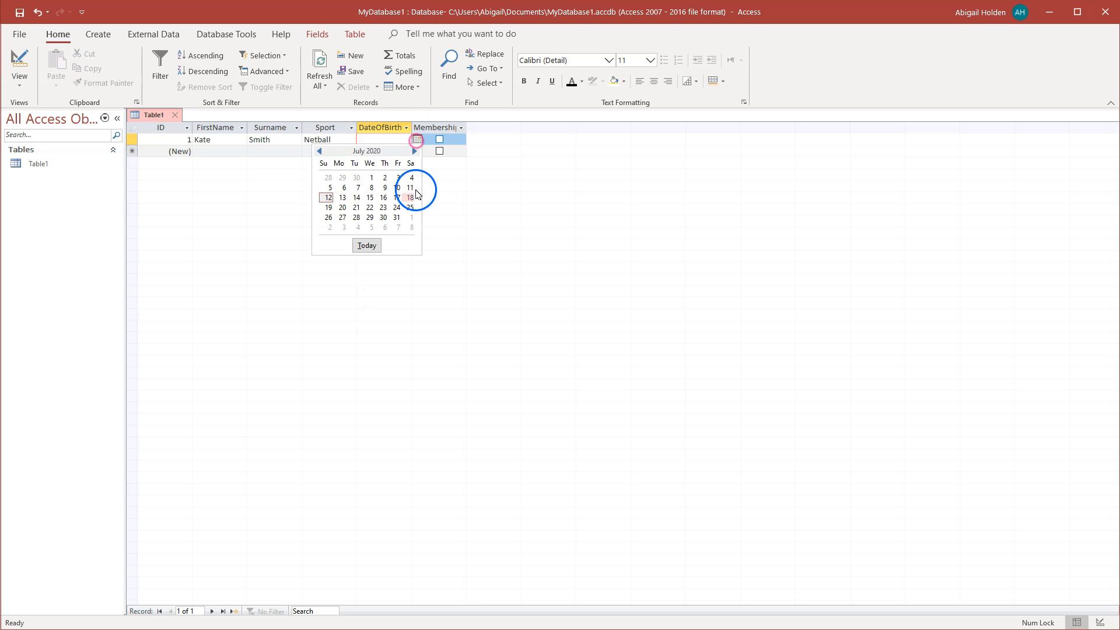
left_click(367, 199)
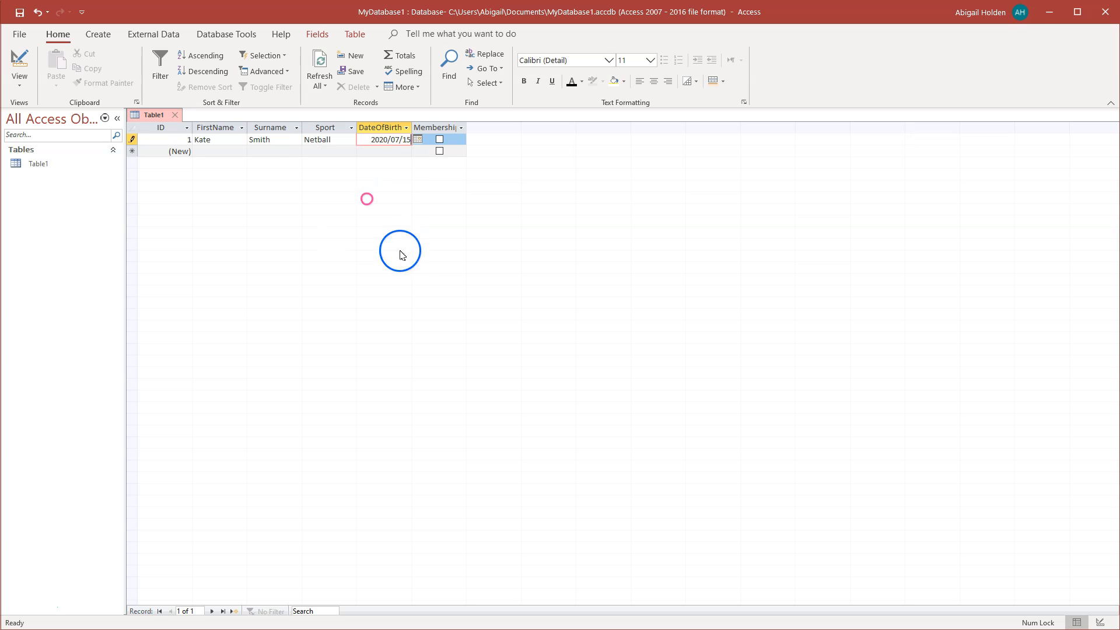
left_click(440, 140)
left_click(438, 139)
left_click(439, 141)
left_click(211, 154)
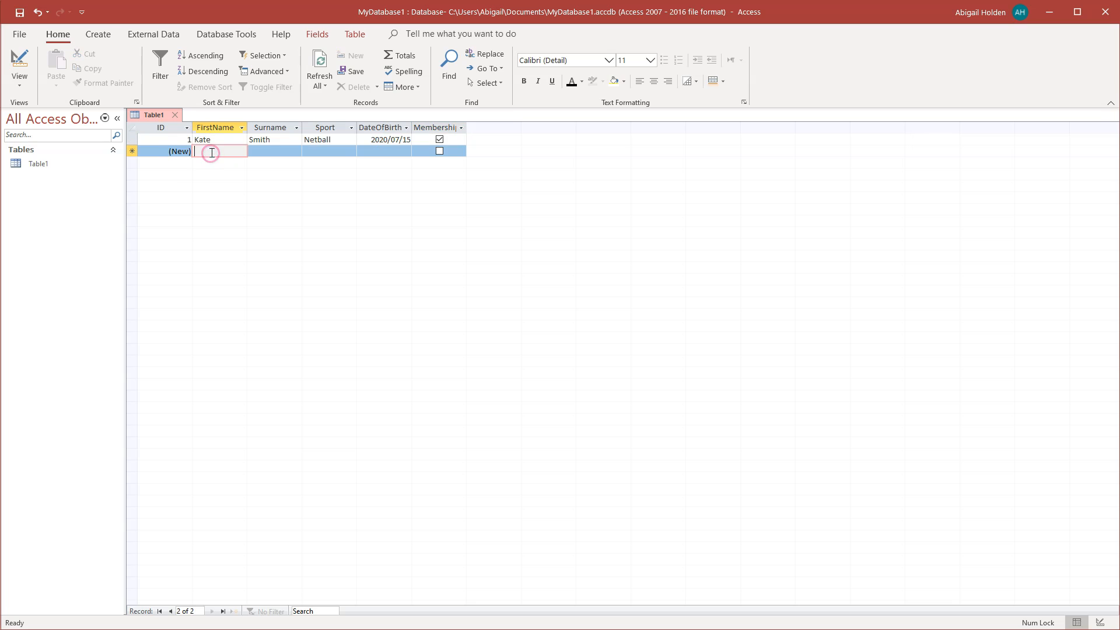